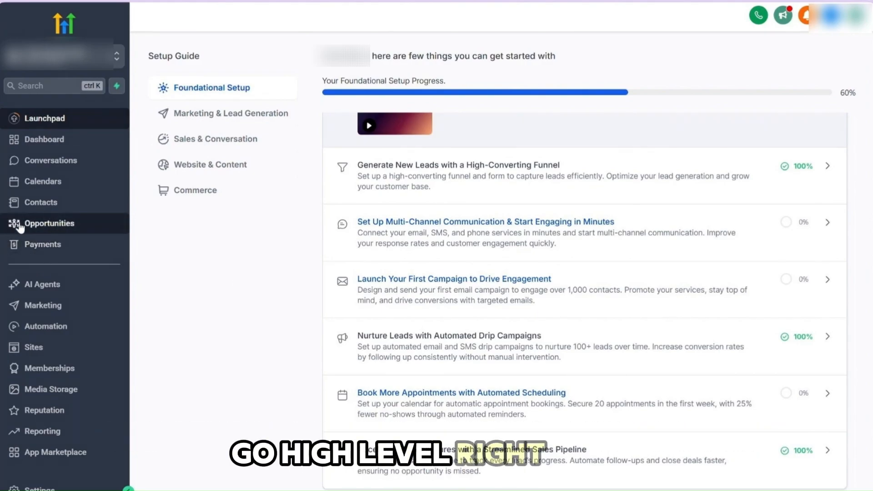
click(50, 224)
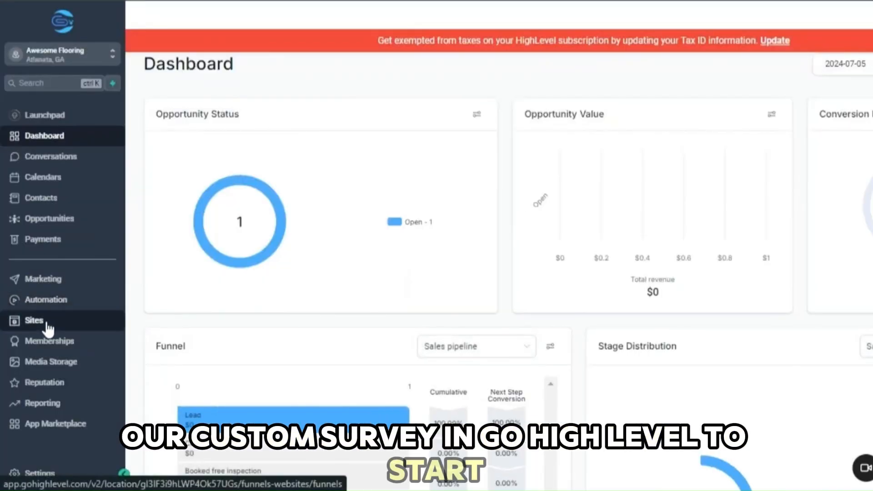
Step: Open the survey builder in the Sites section
click(48, 326)
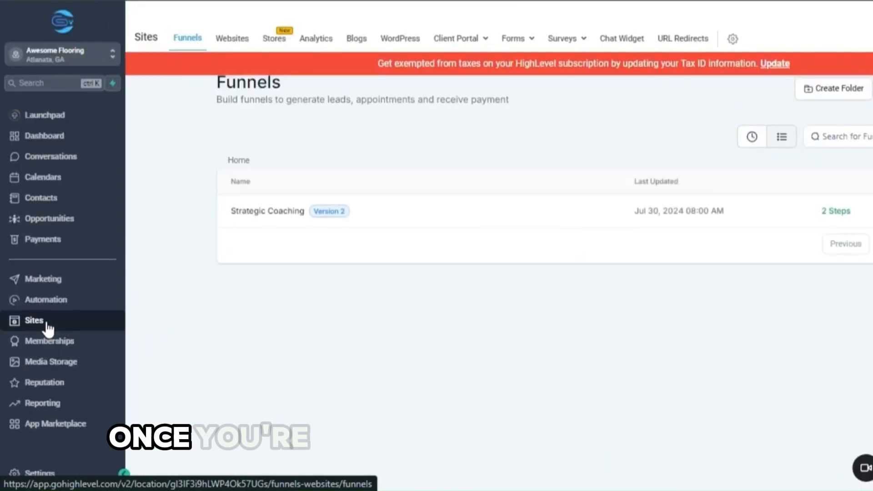
mouse_move(556, 36)
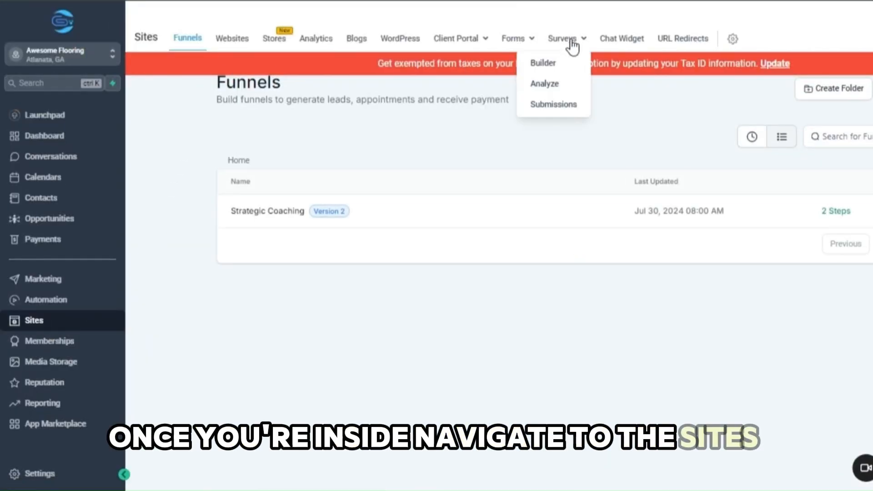
click(559, 65)
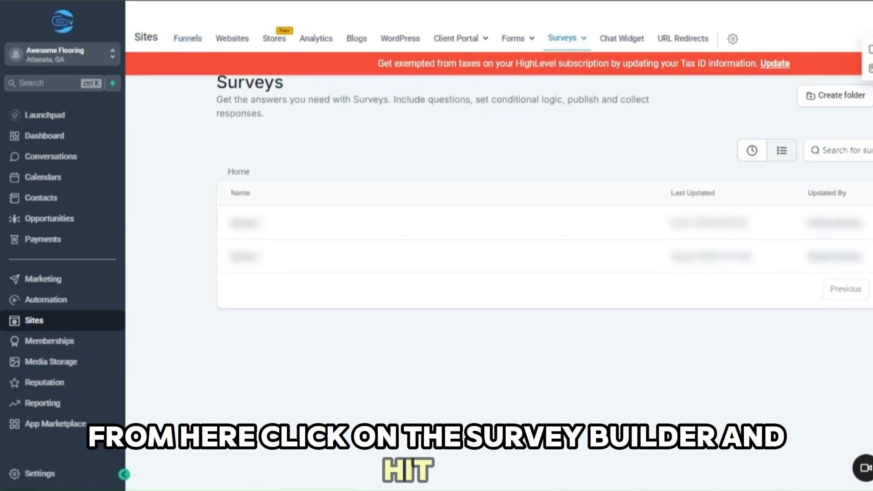
Step: Start a new survey and rename it as Flooring Survey
click(534, 21)
key(BackSpace)
key(BackSpace)
key(BackSpace)
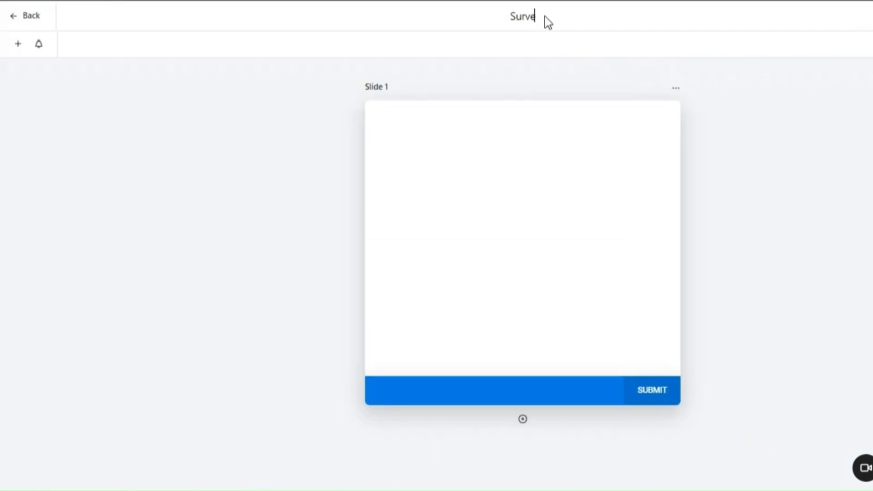
key(BackSpace)
key(BackSpace)
key(BackSpace)
key(BackSpace)
key(BackSpace)
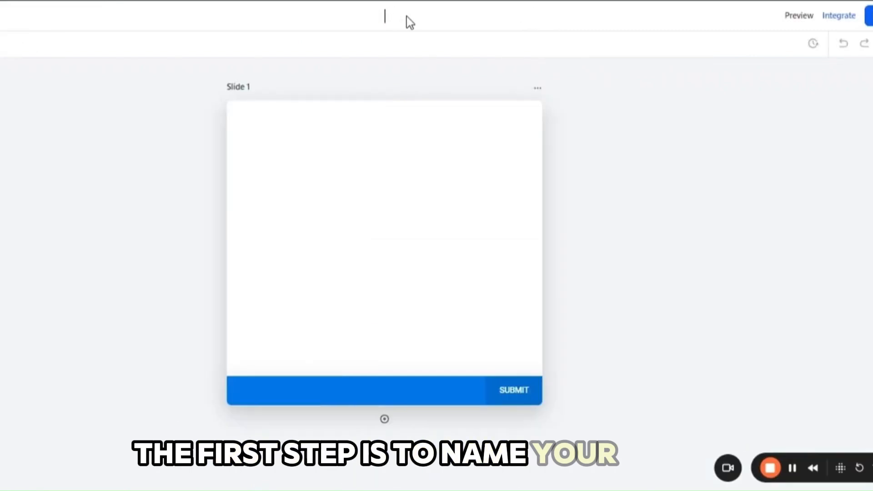
text(Floorin)
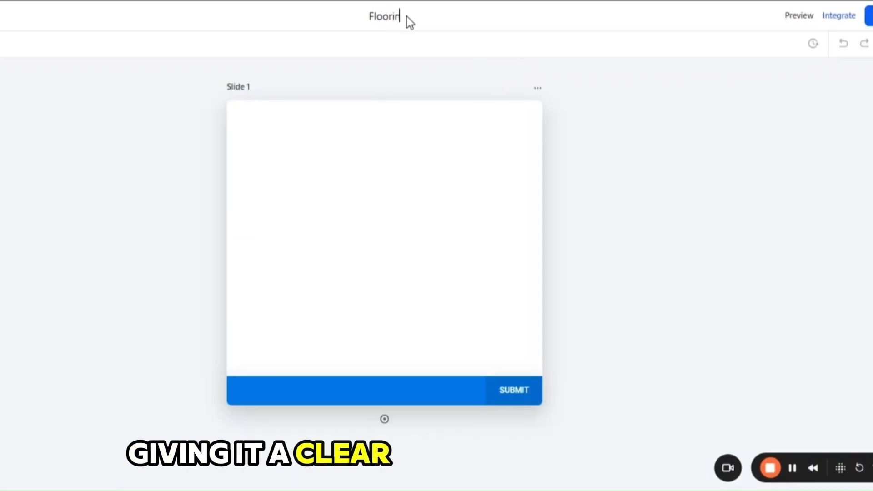
text(g Siurvey)
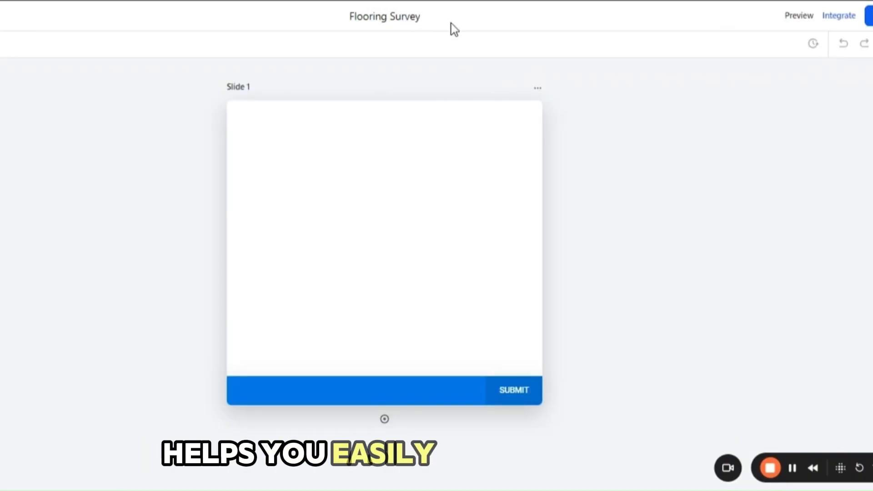
click(457, 20)
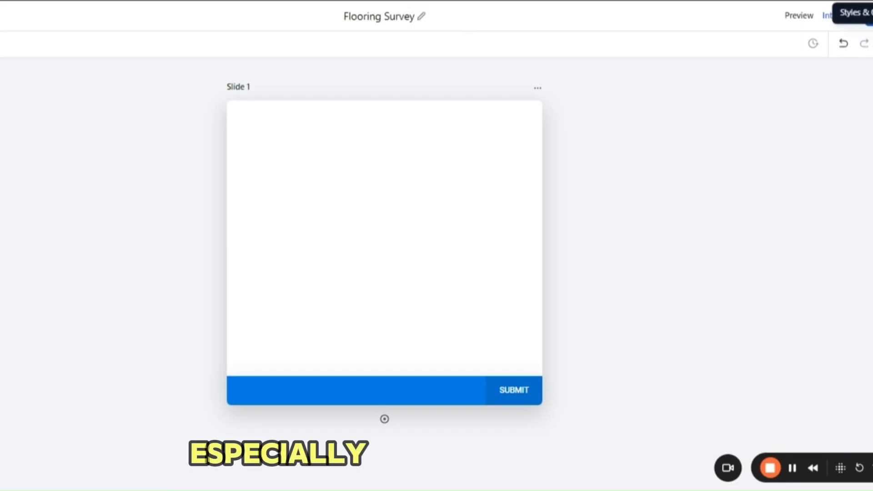
Step: Examine the survey's layout, colour and background style settings and the available ready-made themes
click(868, 14)
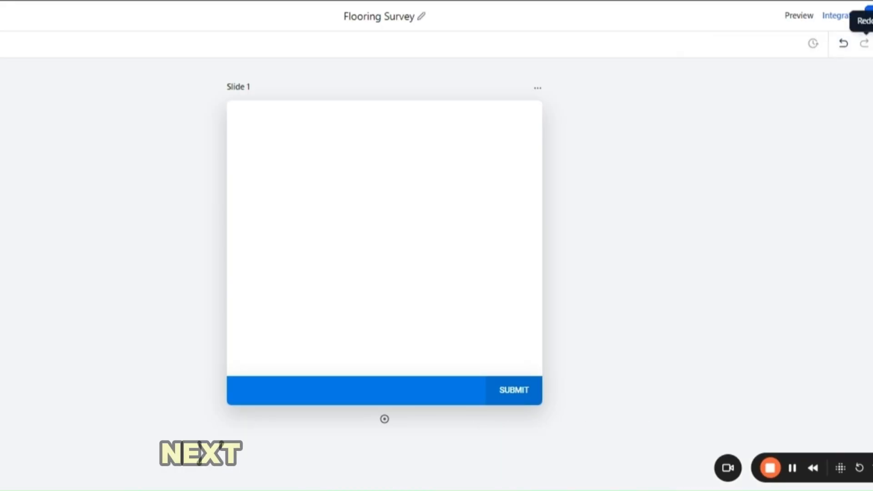
click(872, 43)
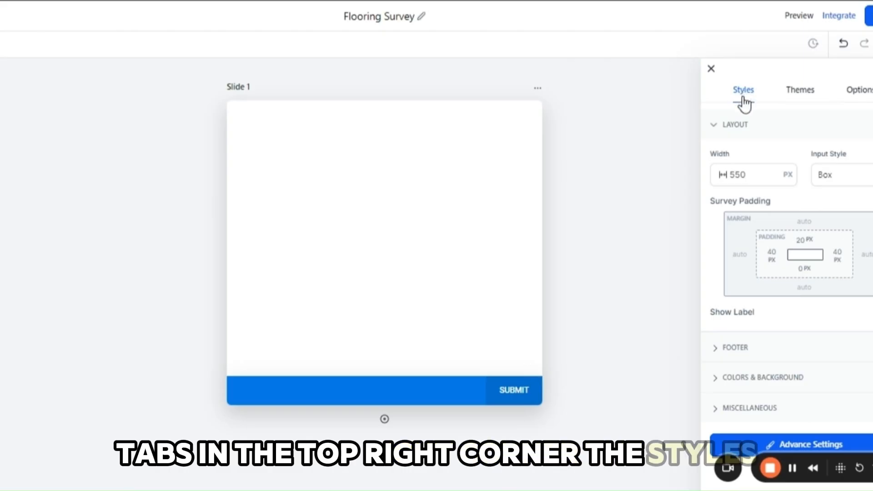
click(719, 383)
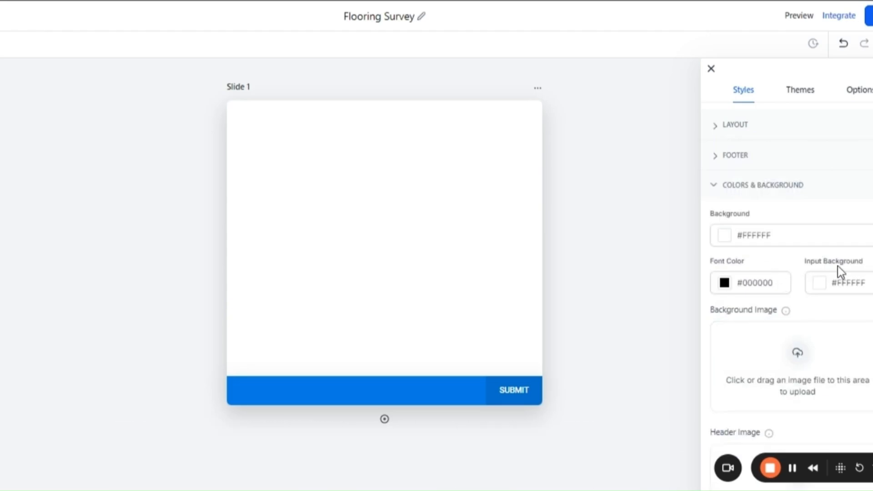
click(713, 186)
click(800, 91)
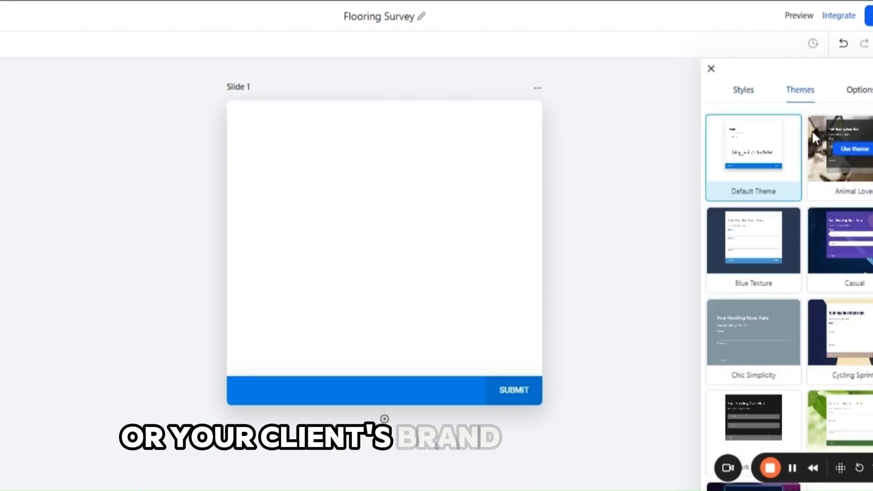
scroll(811, 130, down, 2)
scroll(812, 134, down, 3)
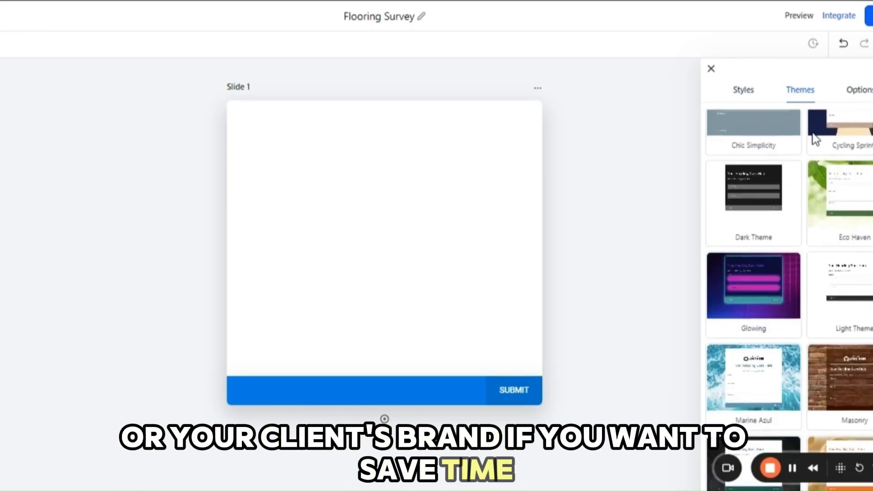
scroll(814, 138, up, 5)
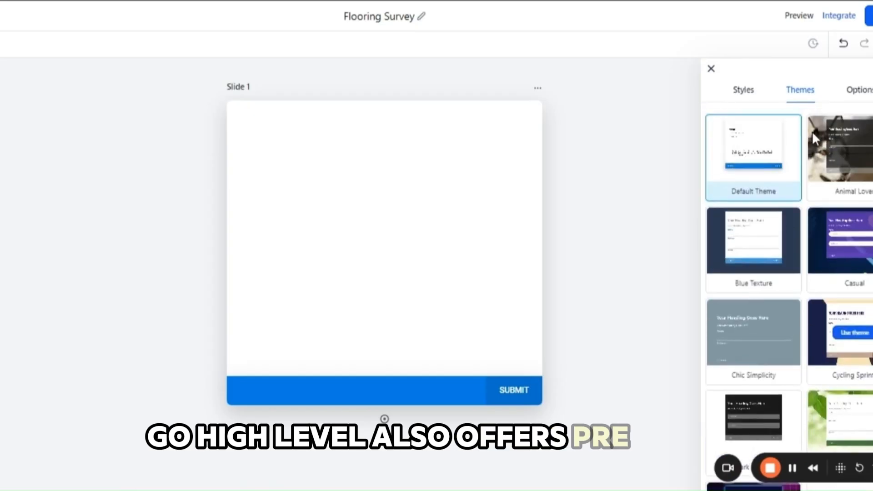
Step: Set the survey's on-submit action to Message with the text "Thankyou for submitting the survey. We will contact you soon."
click(856, 95)
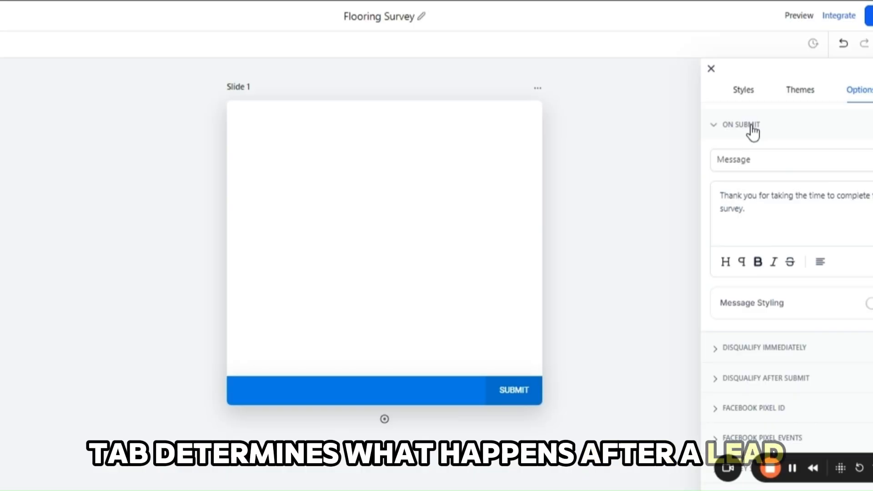
click(740, 162)
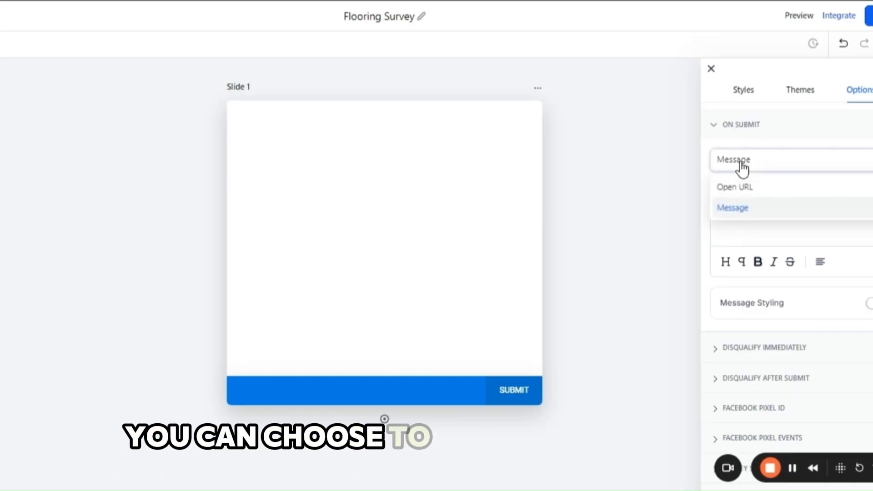
click(734, 209)
drag(753, 211, 706, 201)
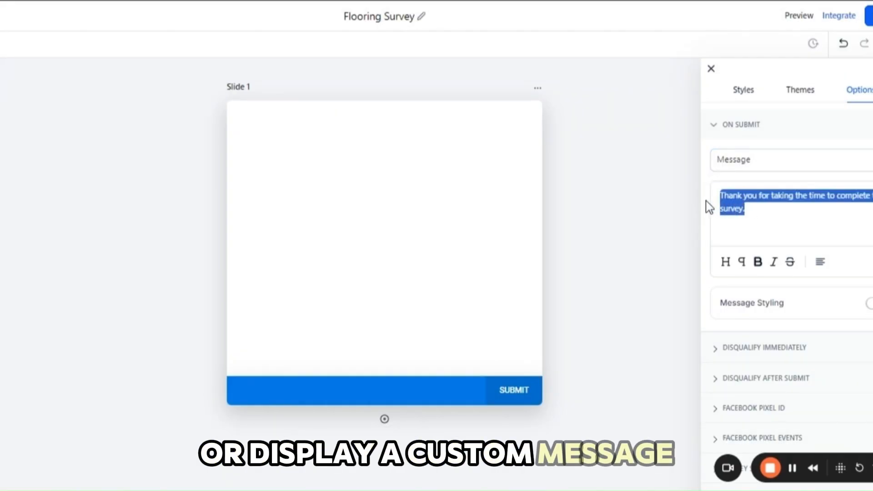
key(BackSpace)
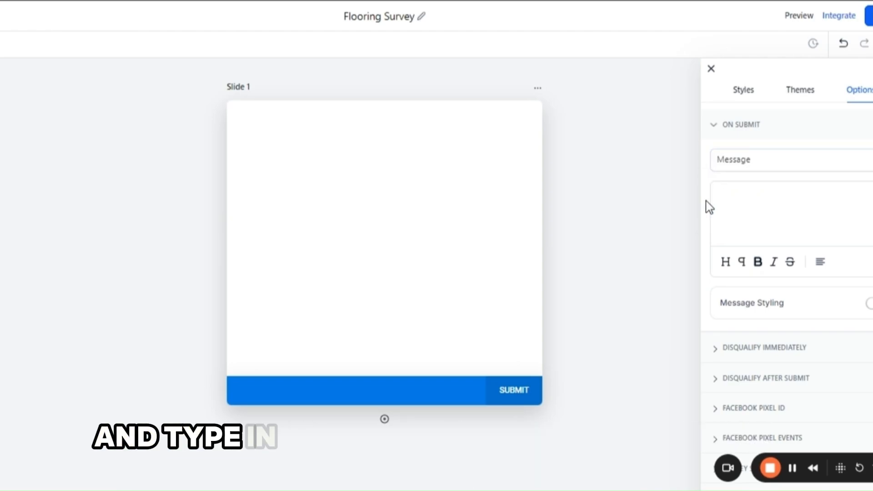
text(Thankyou for submitt)
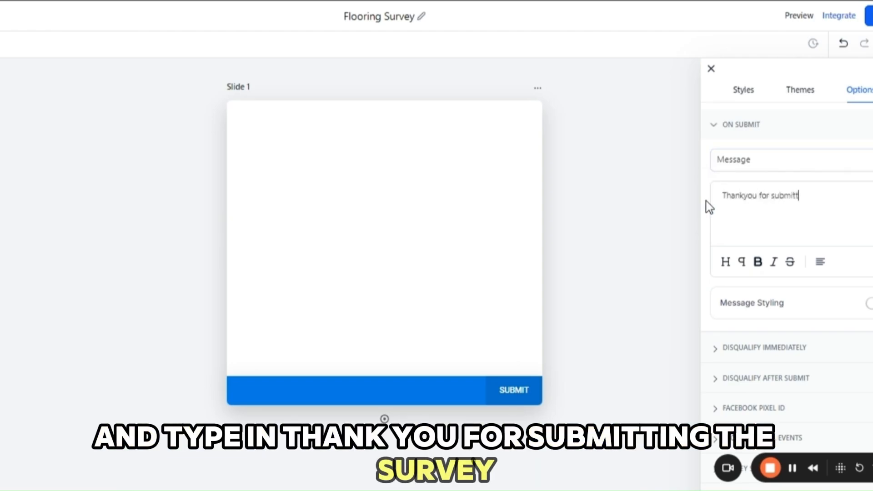
text(ing the surve)
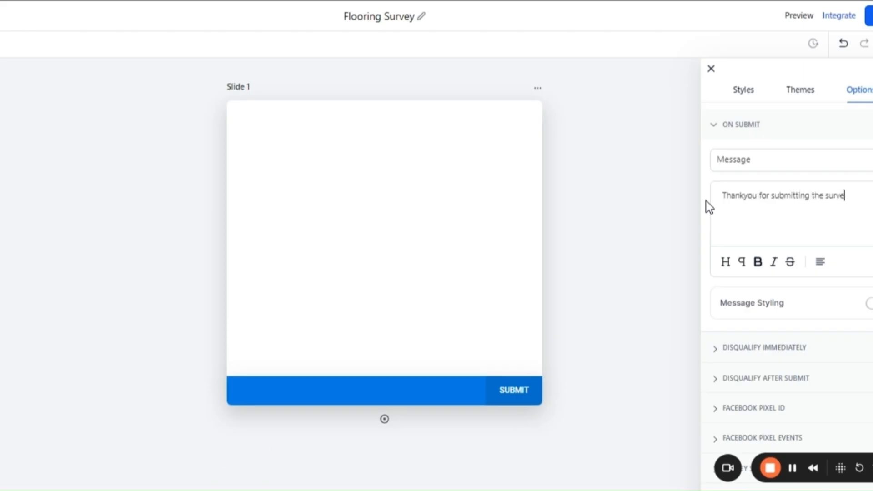
text(y. We wi cont)
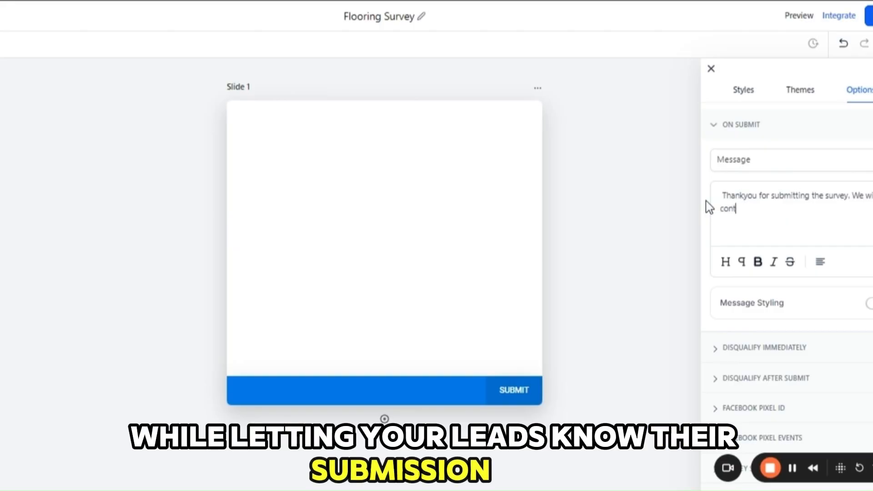
text(act you soon.)
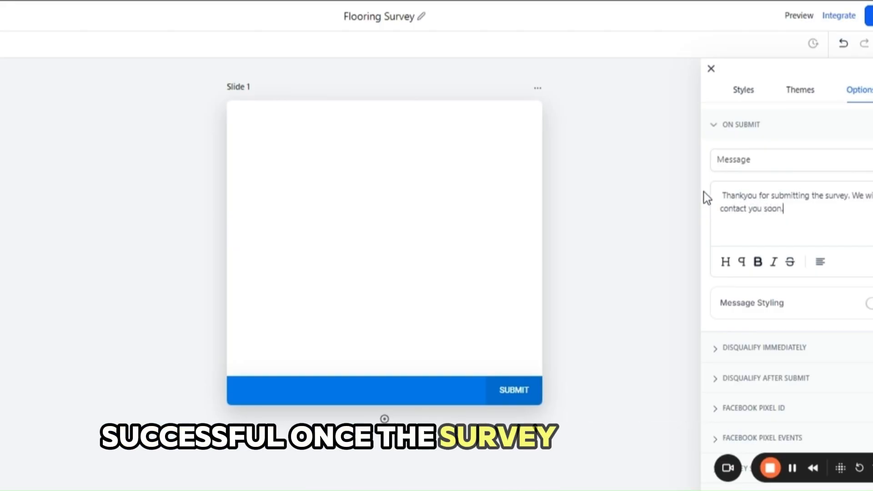
click(711, 68)
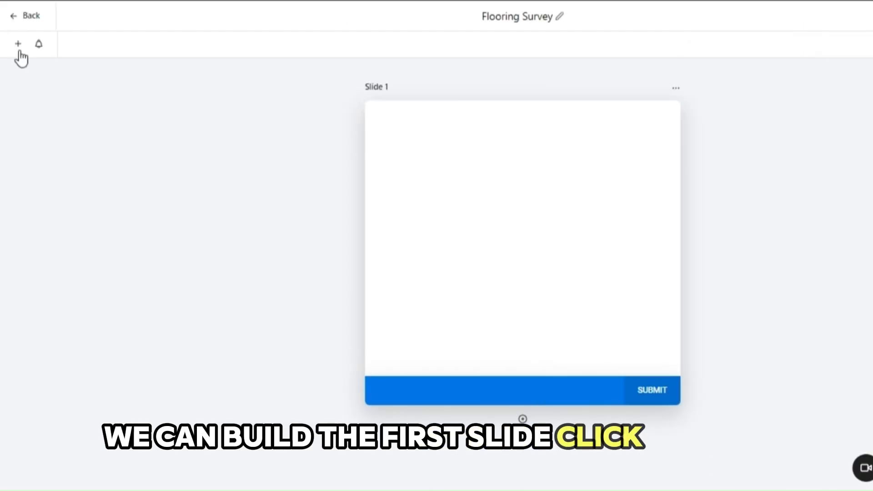
Step: Add the Full Name and Email fields to Slide 1, with Email above Full Name
click(18, 45)
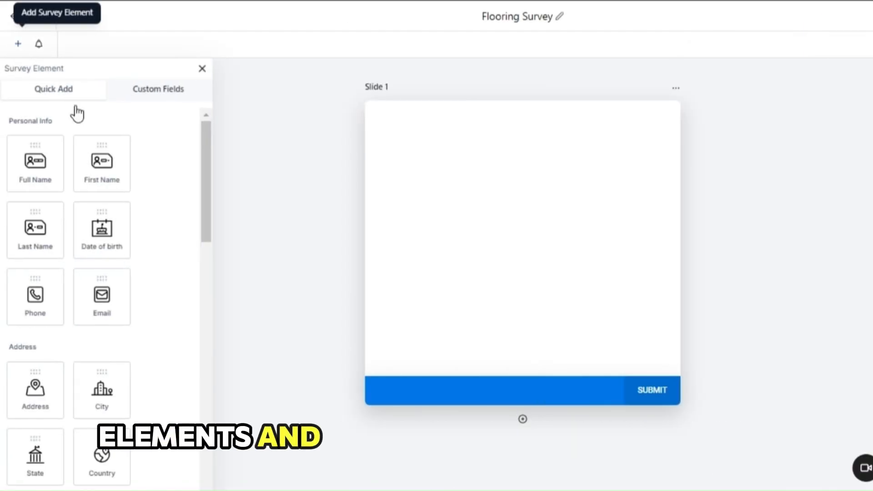
scroll(147, 186, down, 3)
scroll(146, 185, down, 5)
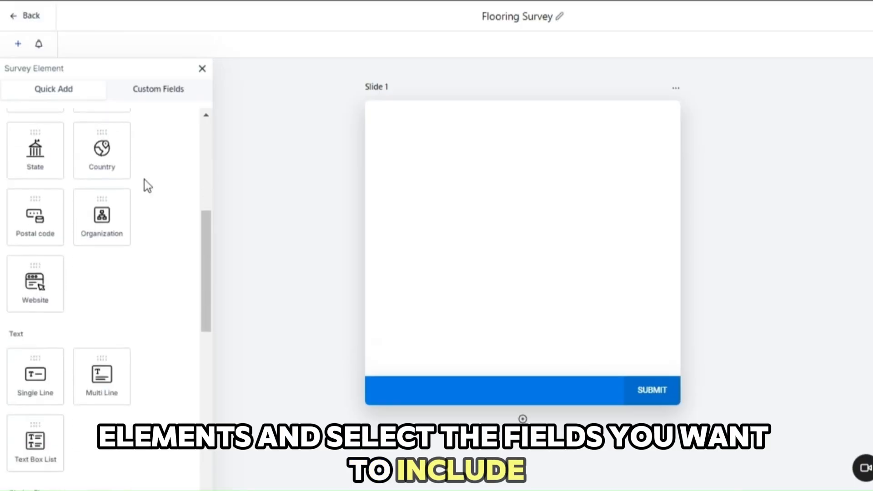
scroll(145, 185, up, 8)
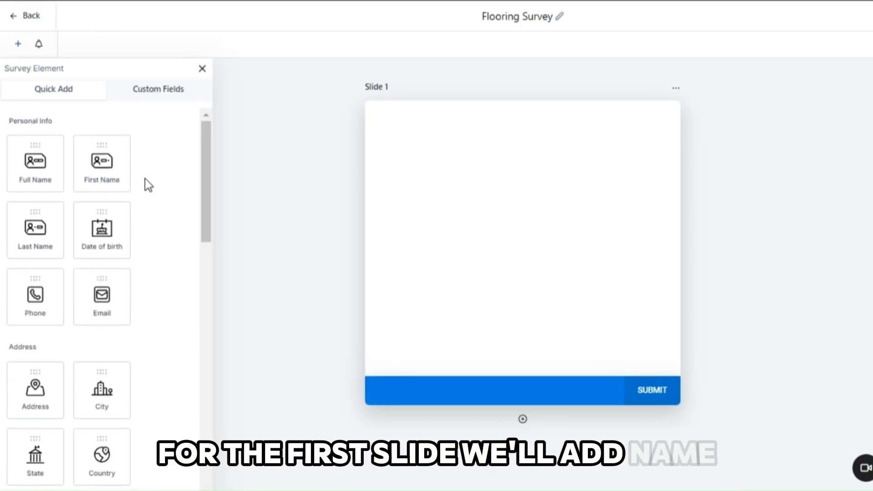
drag(35, 156, 464, 136)
drag(102, 296, 494, 233)
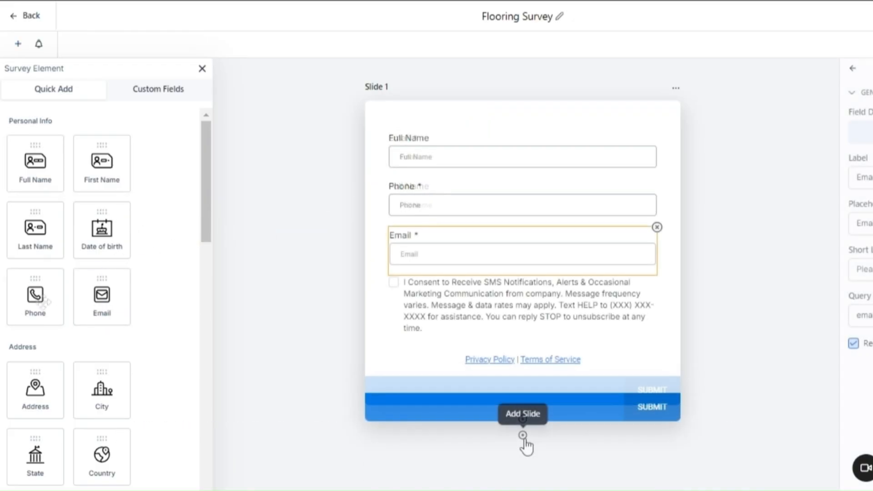
Step: Add a second slide and place Address, City, State and Country fields on it
click(523, 436)
scroll(696, 360, down, 7)
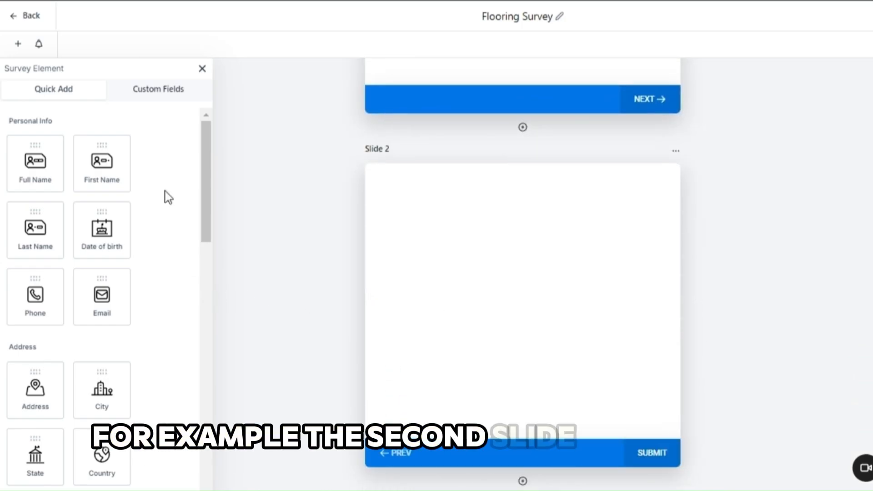
drag(35, 389, 455, 216)
drag(102, 389, 424, 282)
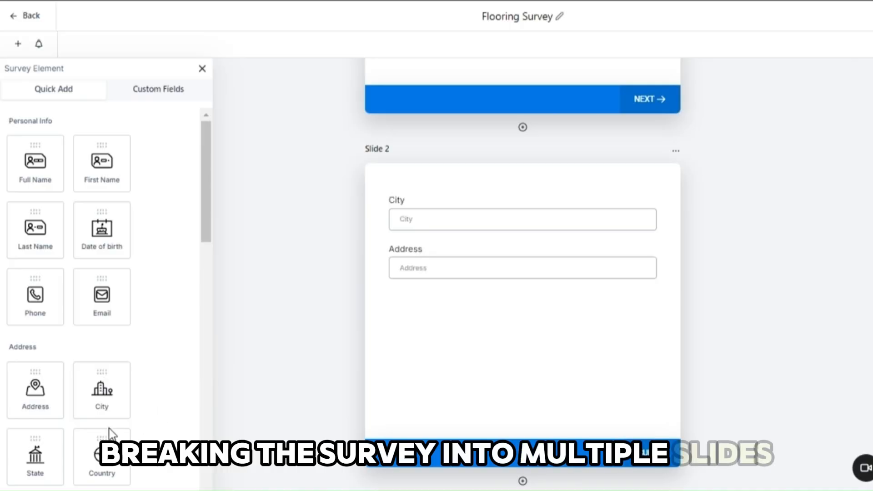
drag(42, 461, 433, 337)
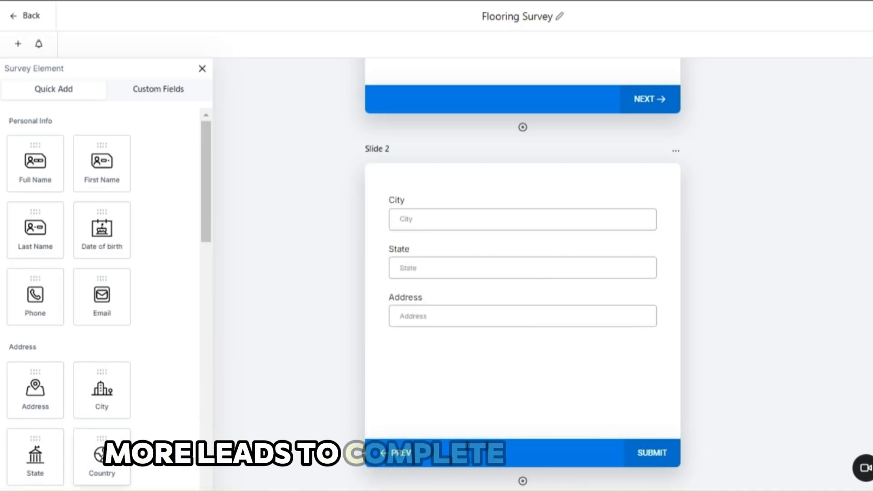
drag(102, 454, 449, 385)
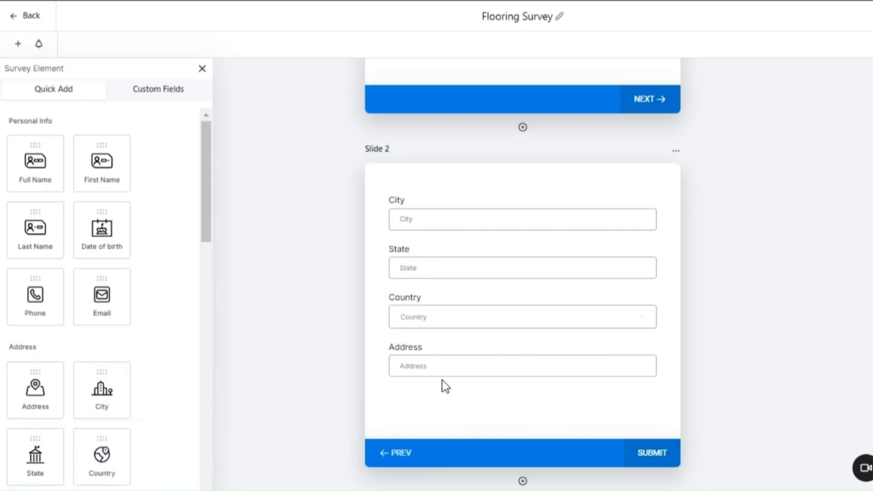
Step: Reorder the Slide 2 fields as Address, City, State, Country
drag(450, 353, 449, 208)
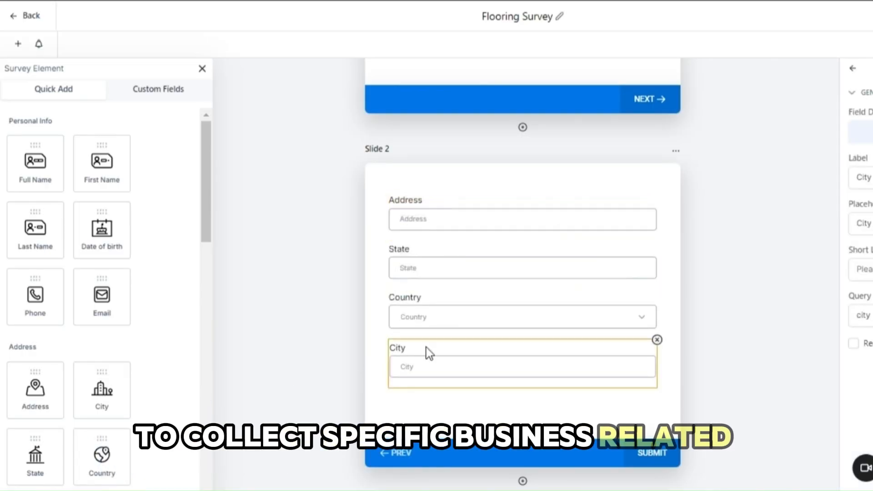
drag(426, 347, 456, 267)
drag(459, 314, 496, 397)
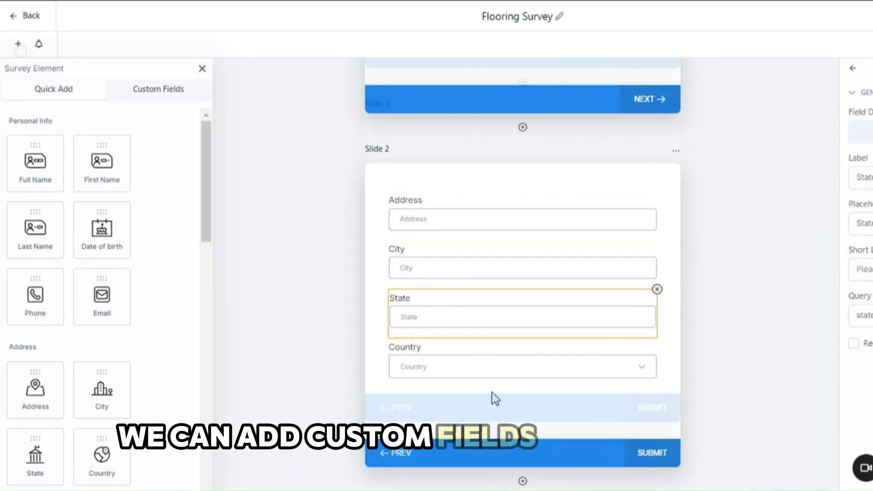
Step: Add a third slide and start a Single Line custom field named "What type of flooring services do you need?"
click(18, 44)
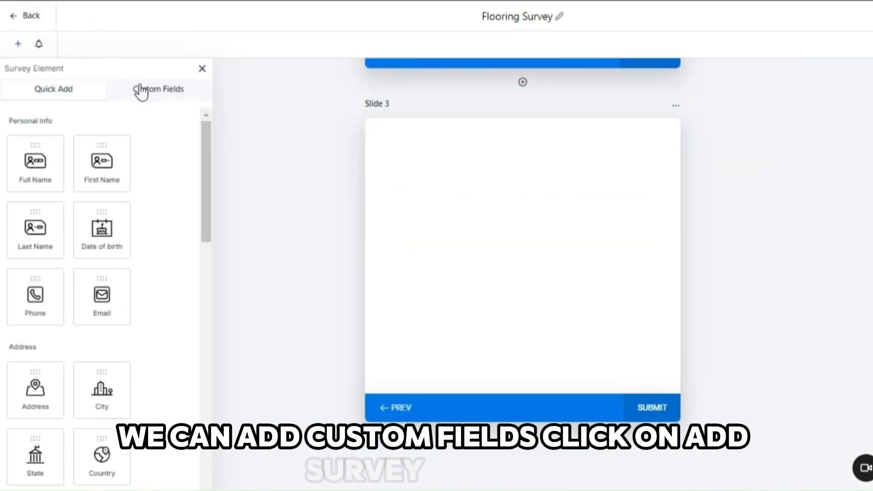
click(142, 91)
click(182, 121)
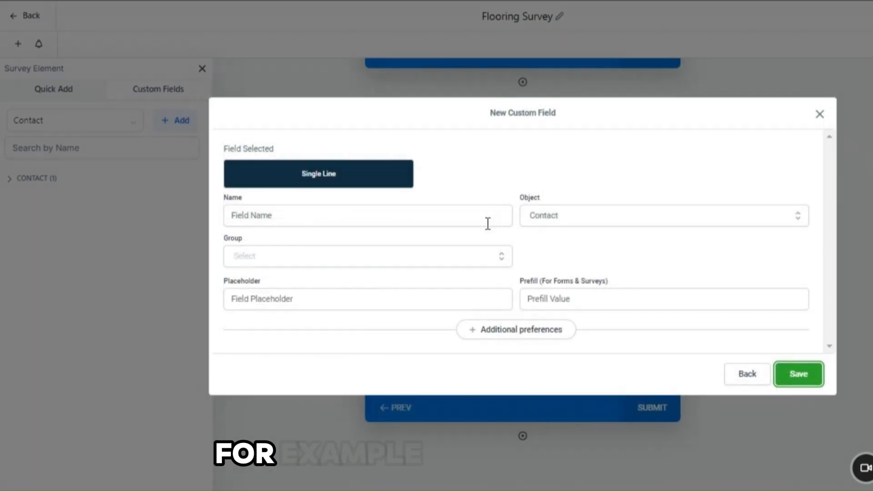
click(353, 219)
text(Wh)
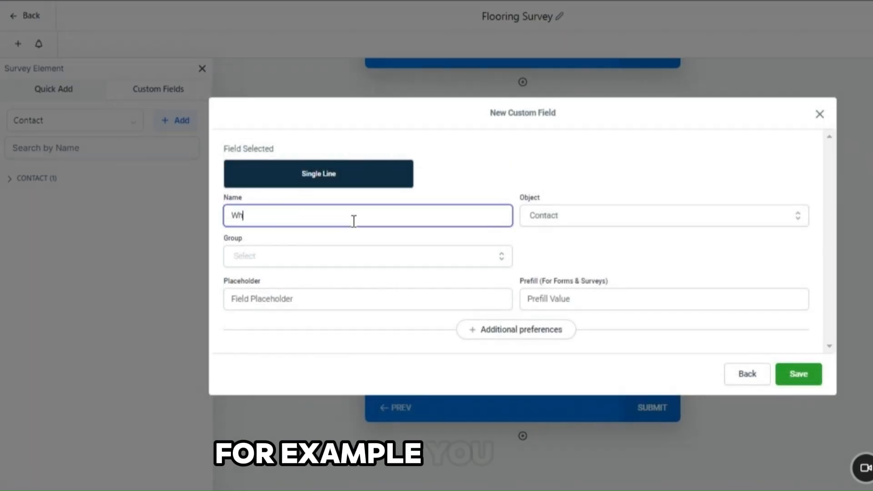
text(at type of floo)
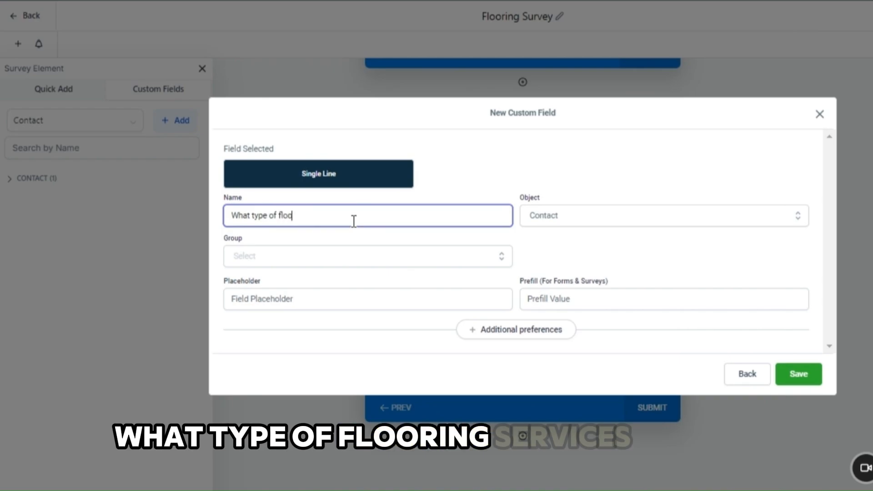
text(ring services )
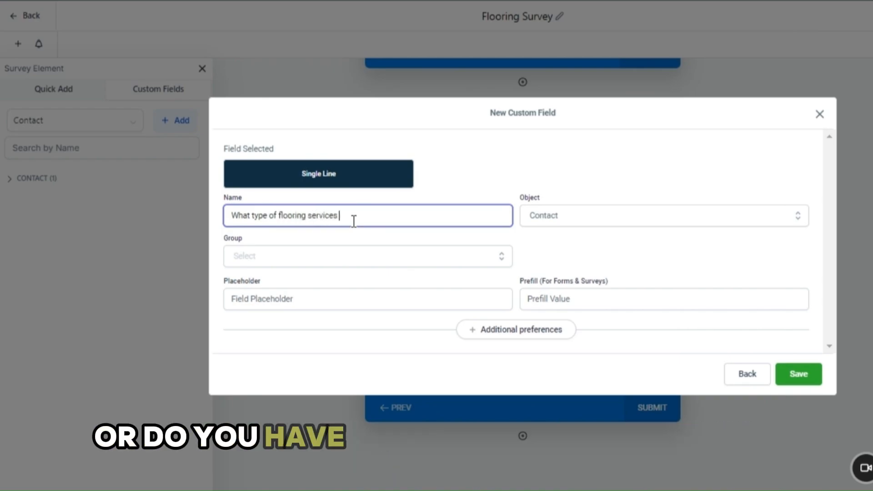
text(do you need?)
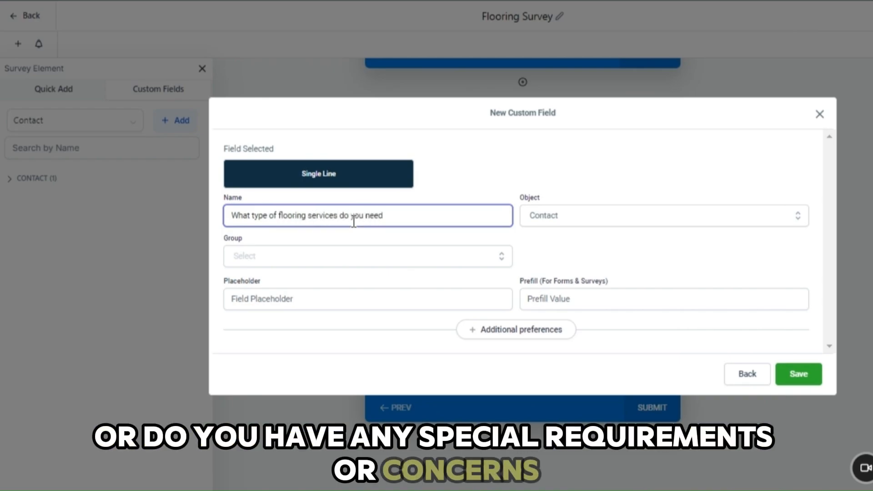
Step: Assign the new custom field to the Contact group and save it
click(354, 262)
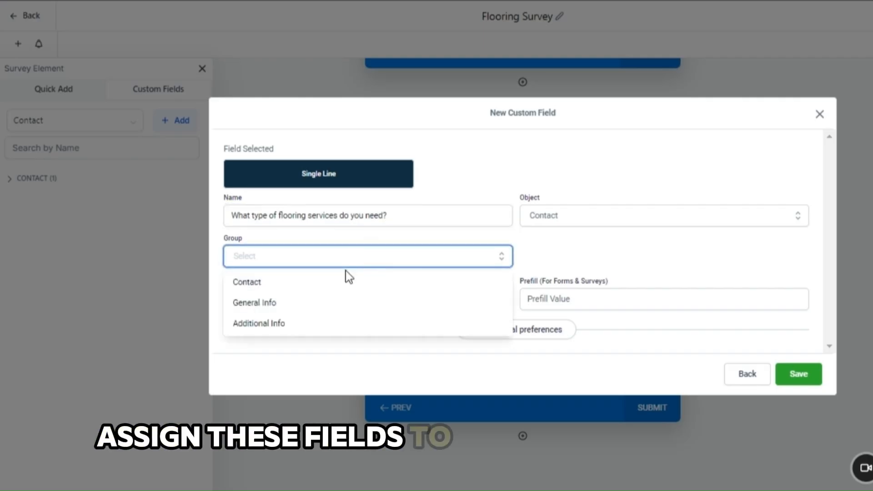
click(341, 291)
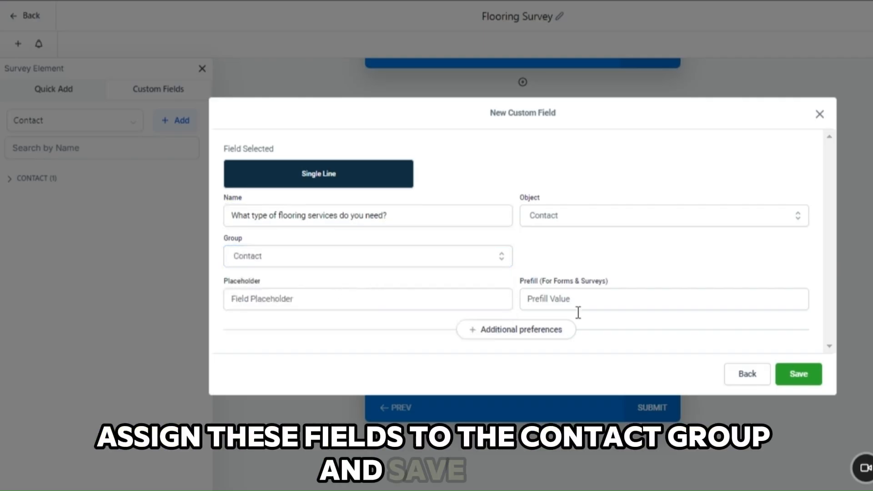
click(804, 378)
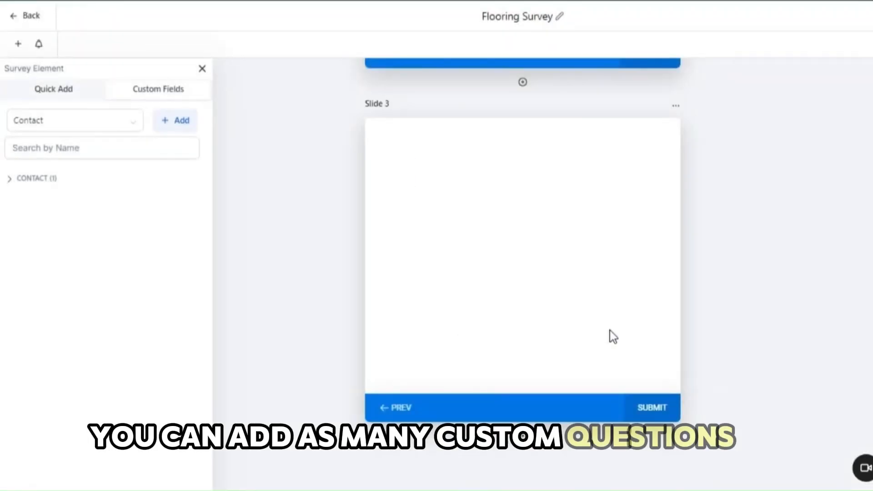
Step: Place the custom fields "What type of flooring services do you need?" and "Do you have any specific requirements or concerns?" on Slide 3
click(9, 179)
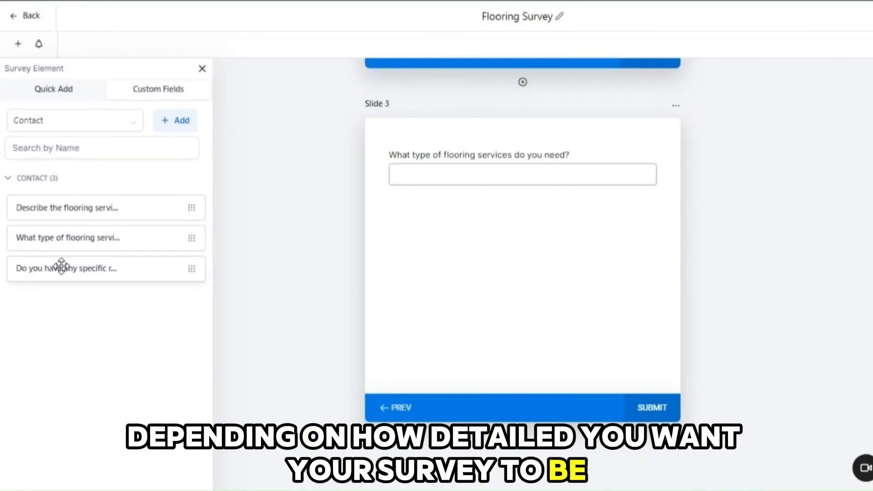
drag(59, 267, 422, 224)
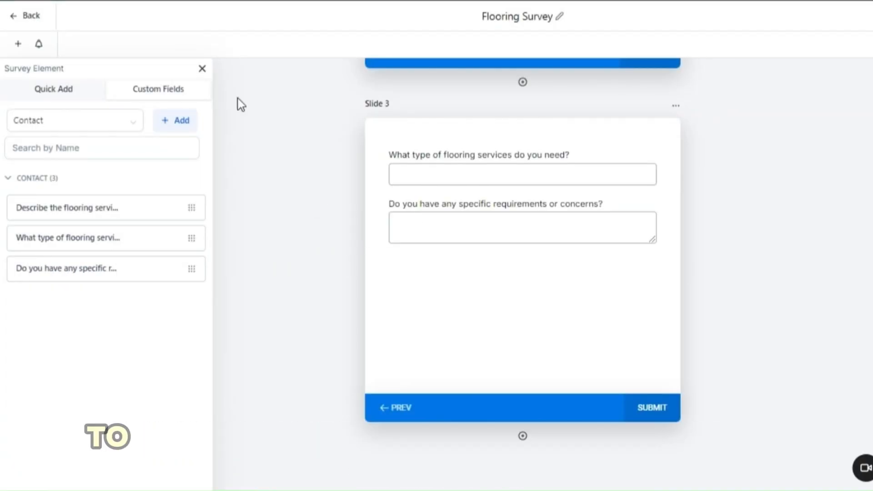
click(203, 70)
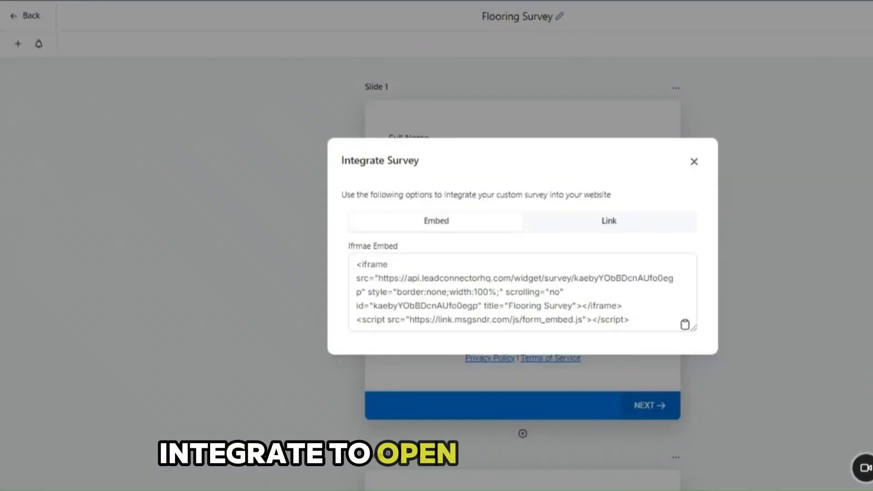
Step: Get the survey's shareable link from the integration options and open the live survey
click(631, 221)
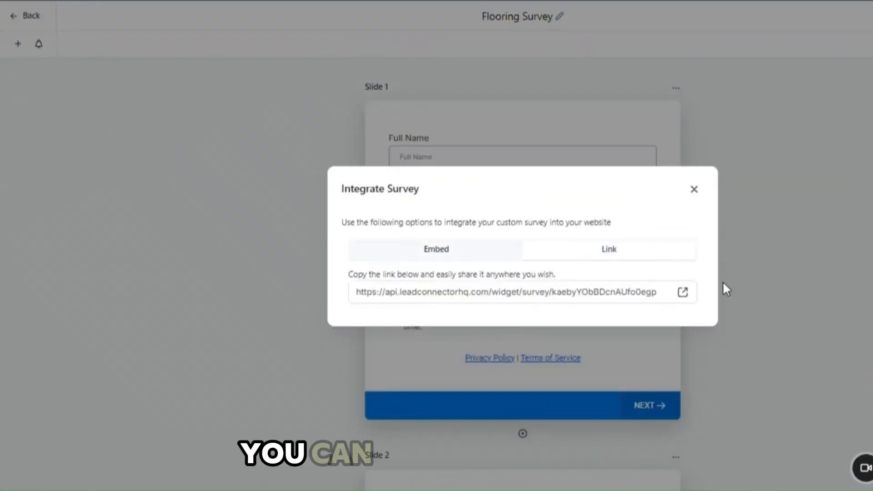
click(683, 293)
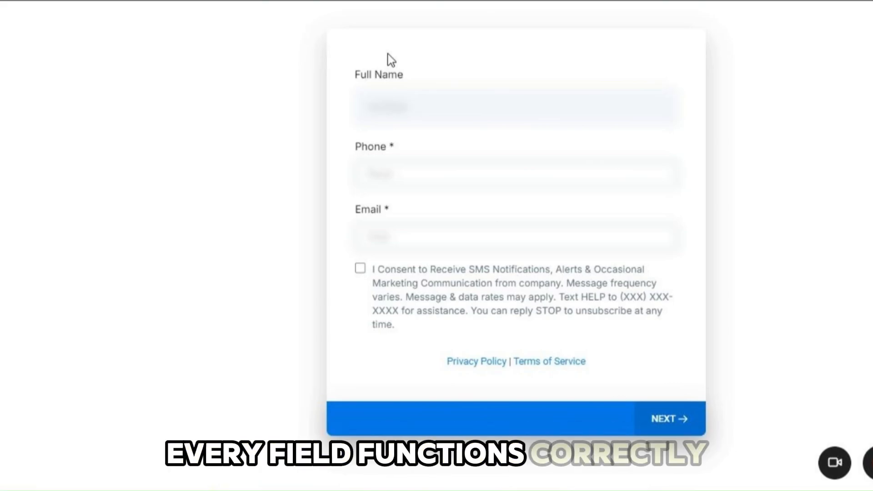
Step: Fill in a test full name, phone number and email, accept the SMS consent, and advance to the address slide
click(368, 108)
text(test)
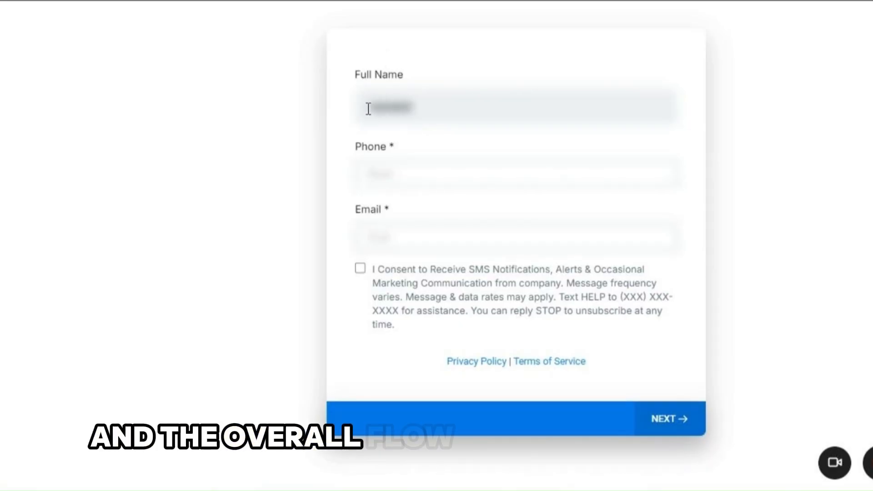
click(374, 167)
text(12345)
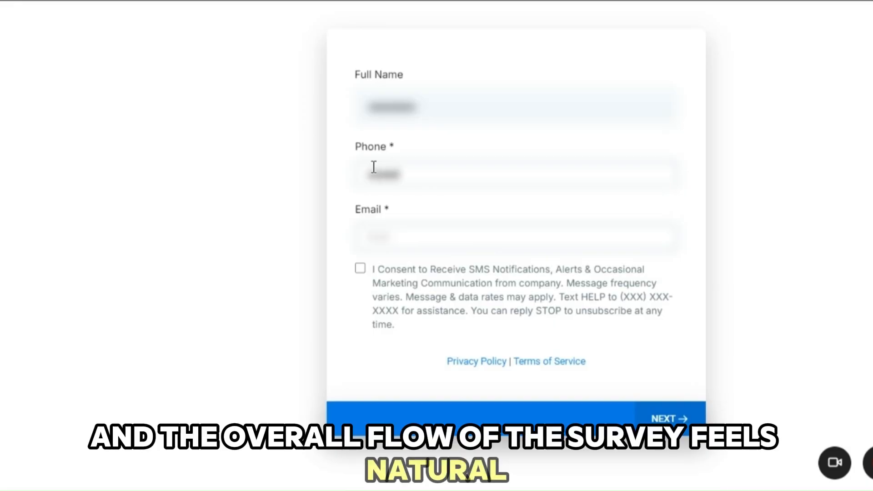
text(67890)
click(439, 243)
text(joh)
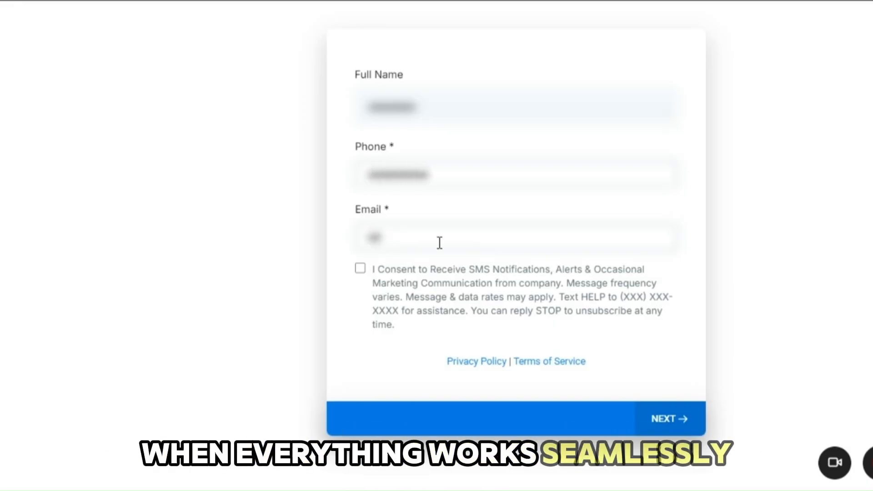
text(ndoe)
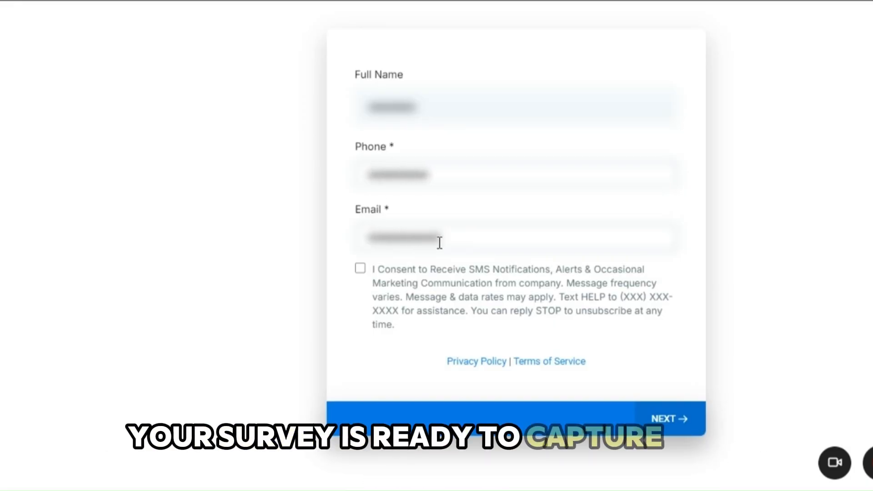
click(495, 306)
click(668, 418)
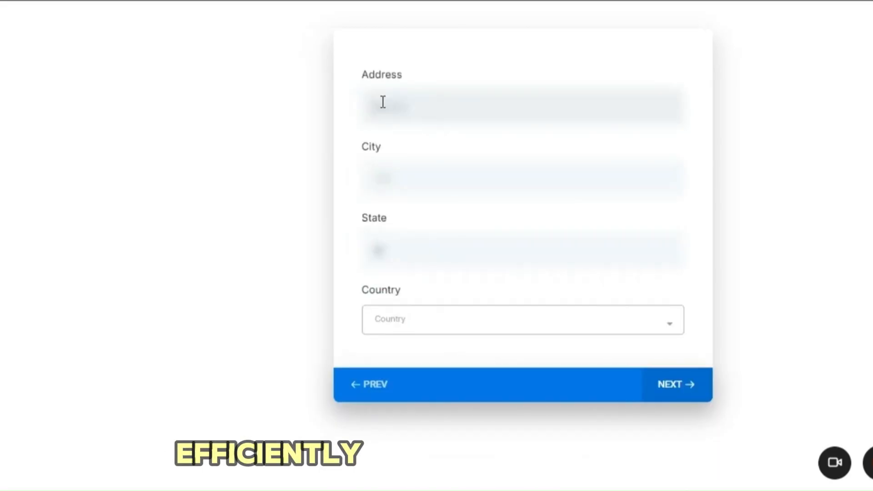
Step: Enter a test street address, city and state, choose United States as the country, and advance to the flooring questions
click(383, 102)
text(123 main street)
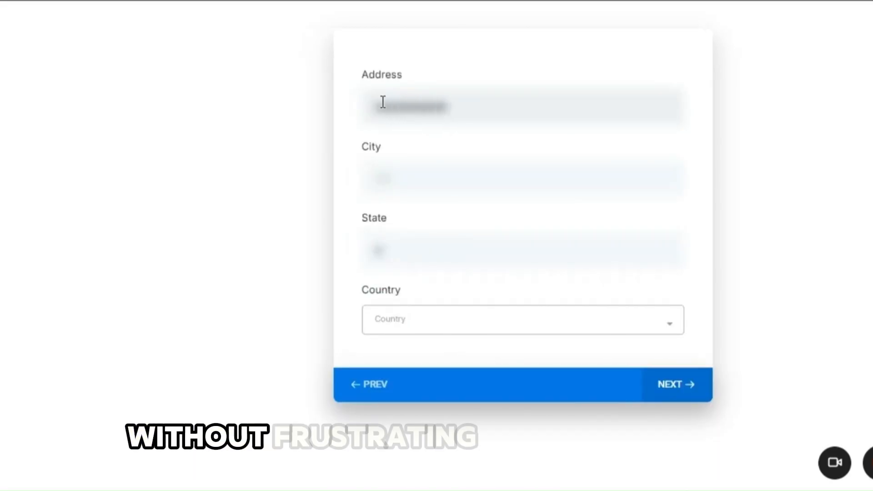
click(386, 168)
text(Boston)
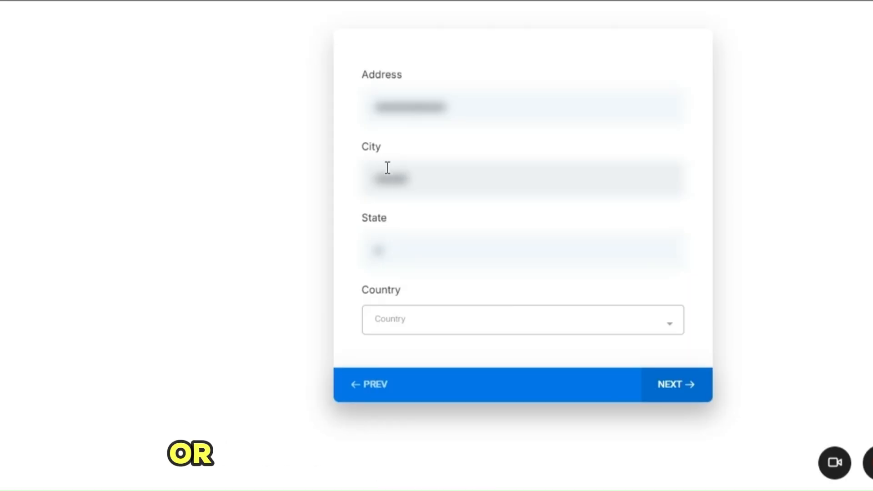
text(New Yor)
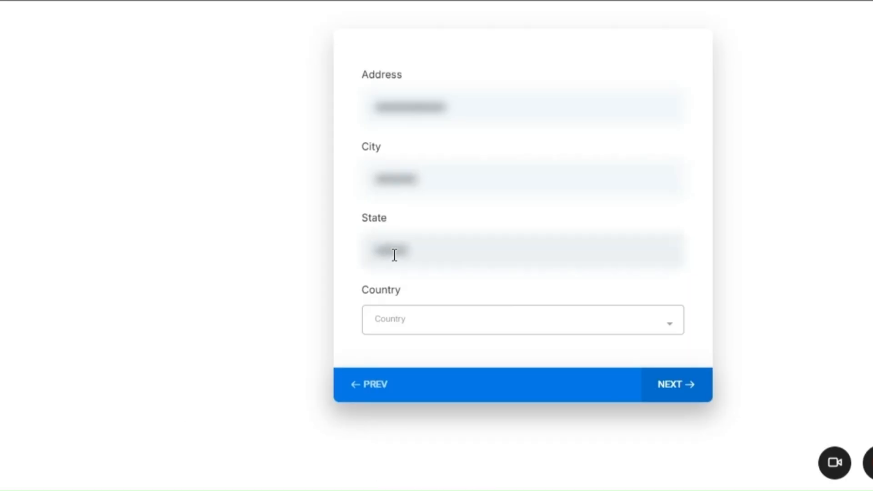
text(k)
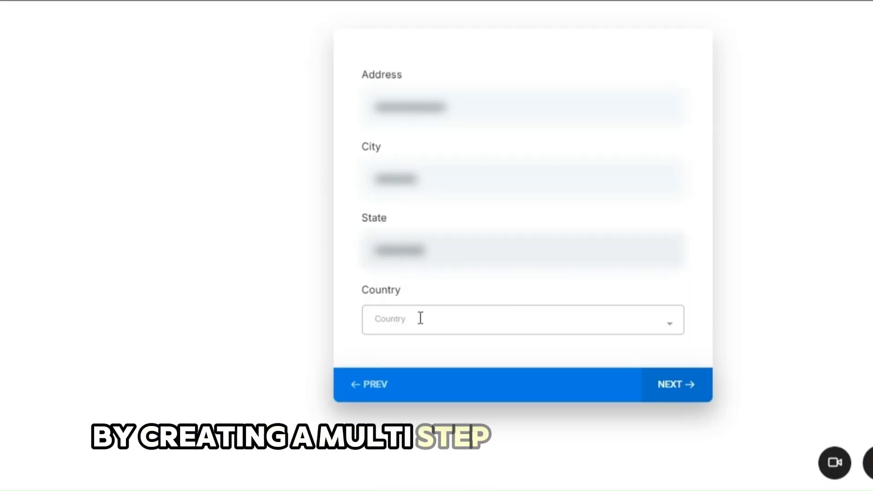
click(421, 319)
text(uni)
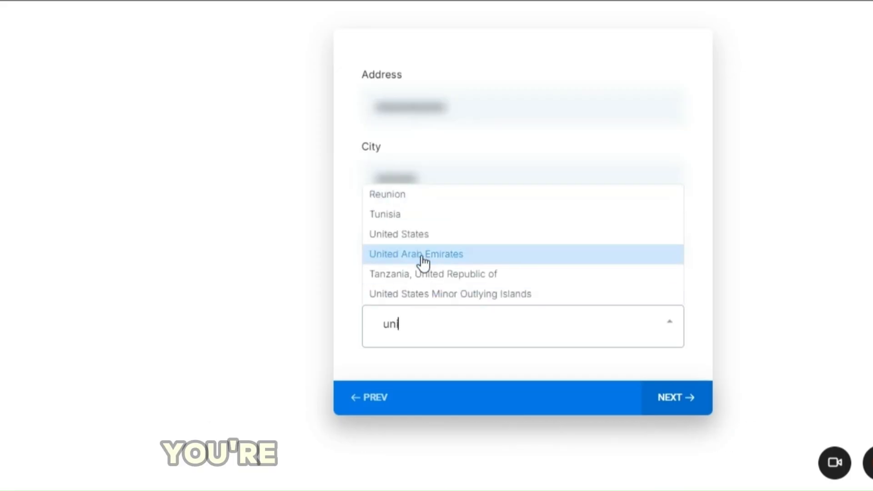
click(422, 235)
click(692, 385)
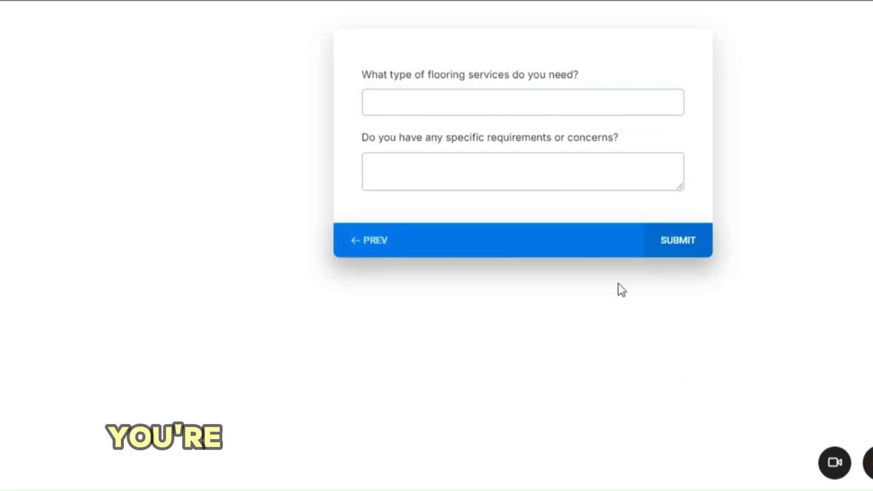
Step: Answer the question about the type of flooring services needed with "Floor replacement service"
click(558, 103)
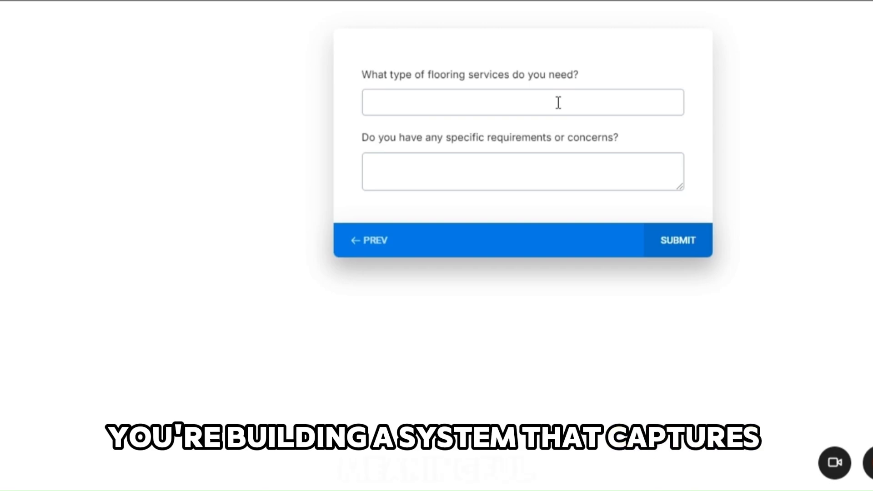
text(Floor r)
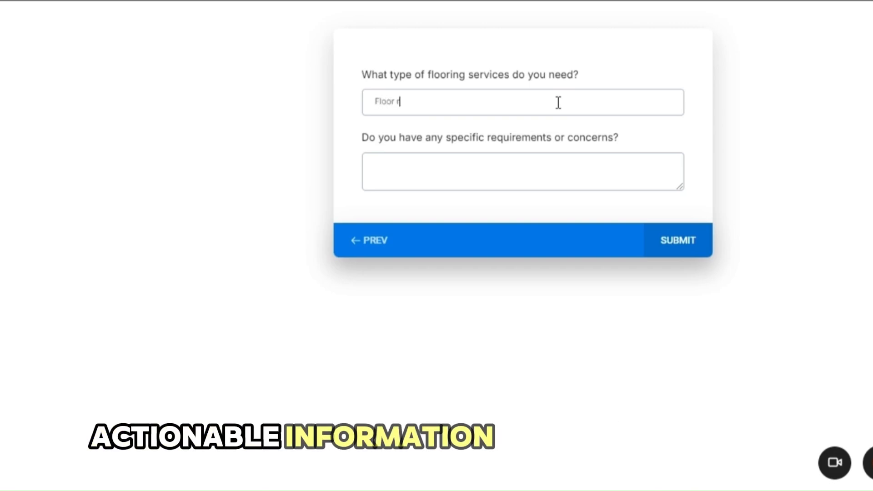
text(eplacement service)
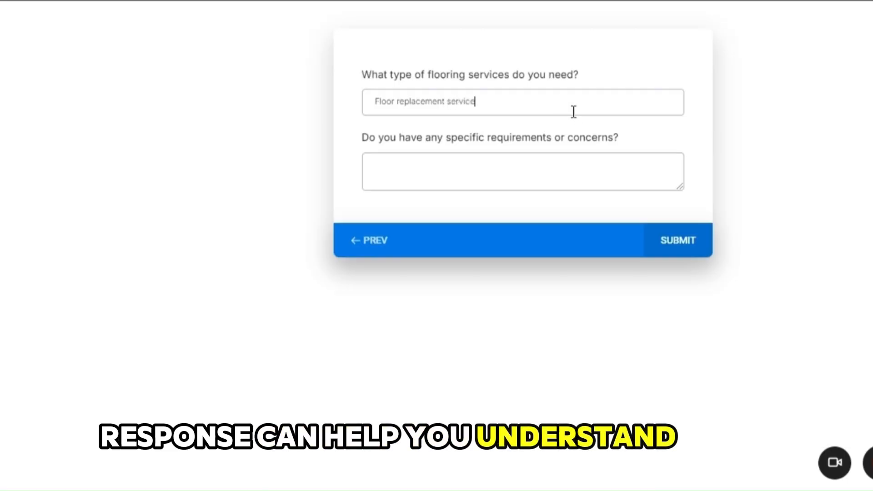
Step: Answer the requirements question with "Yes, durability is my key concern within 10000$ budget." and submit the survey
click(553, 162)
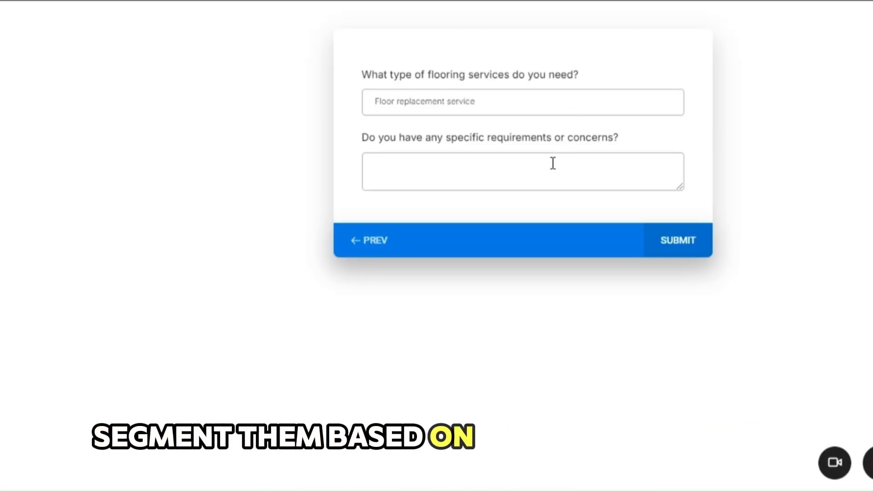
text(Yes, c)
text(urabil)
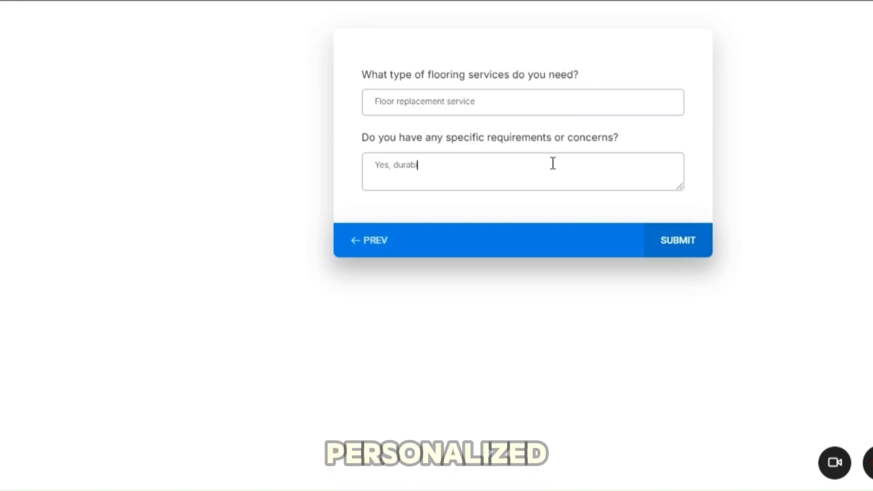
text(ity )
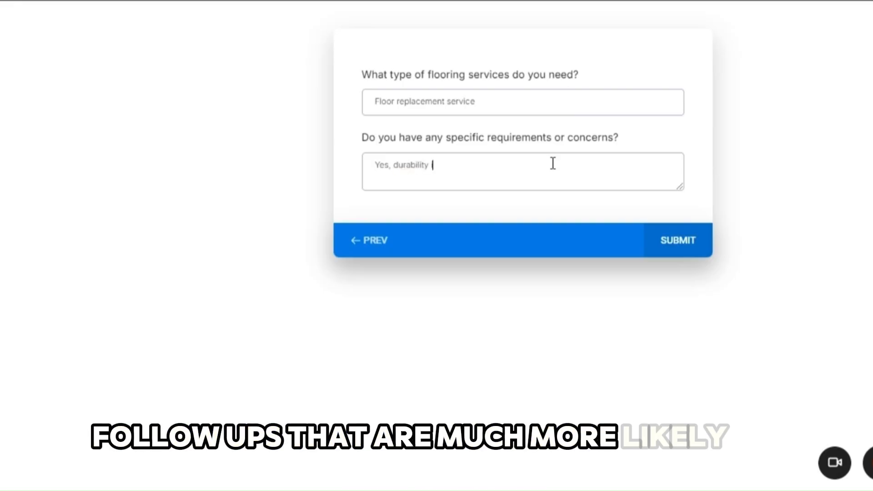
text(is my key concern )
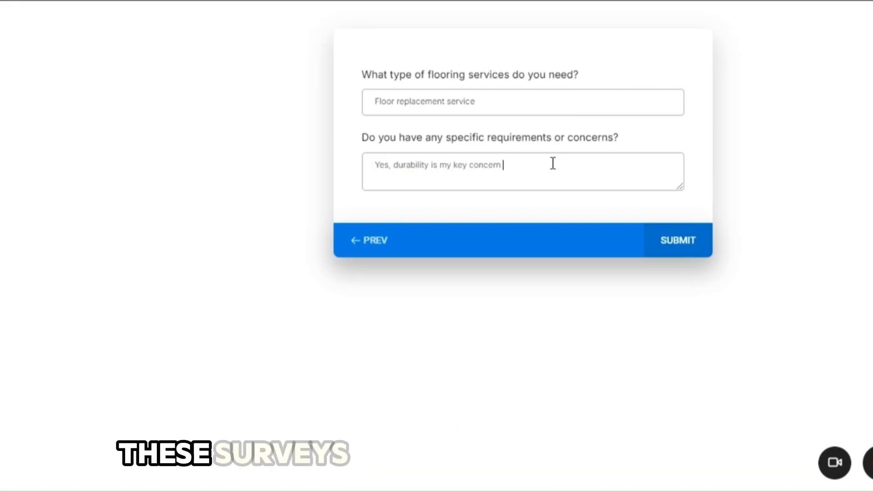
text(within 10000)
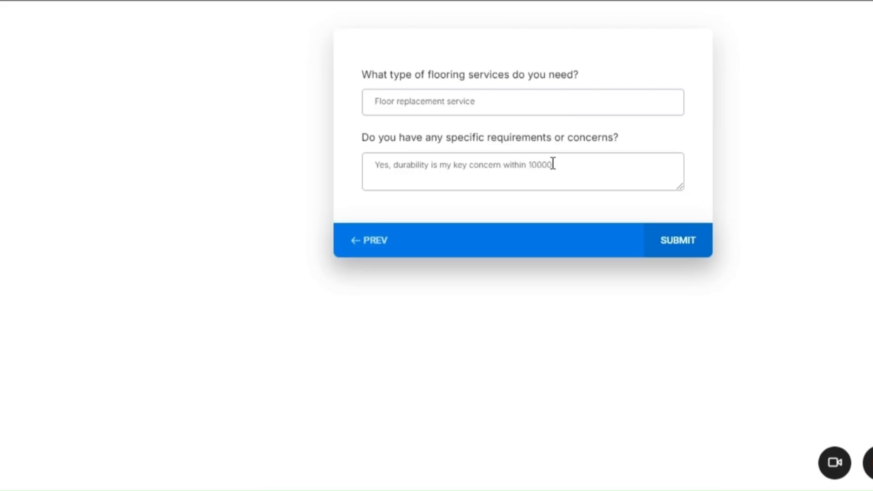
text($ budget.)
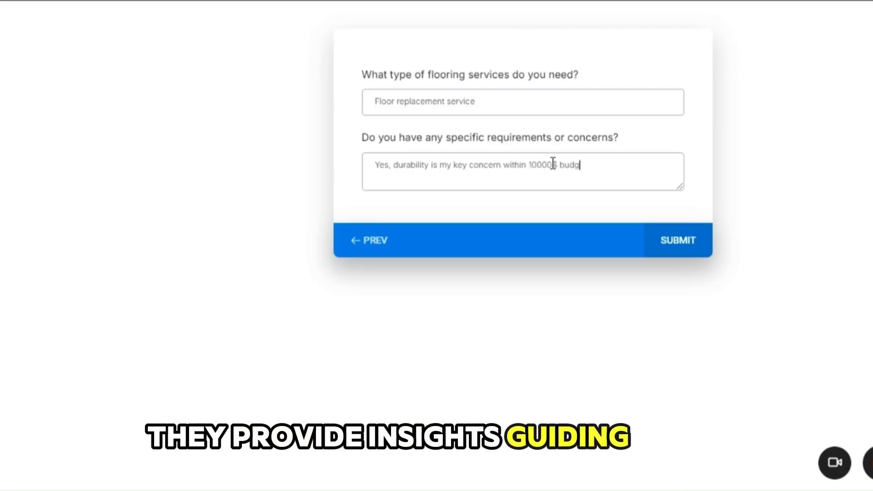
click(689, 242)
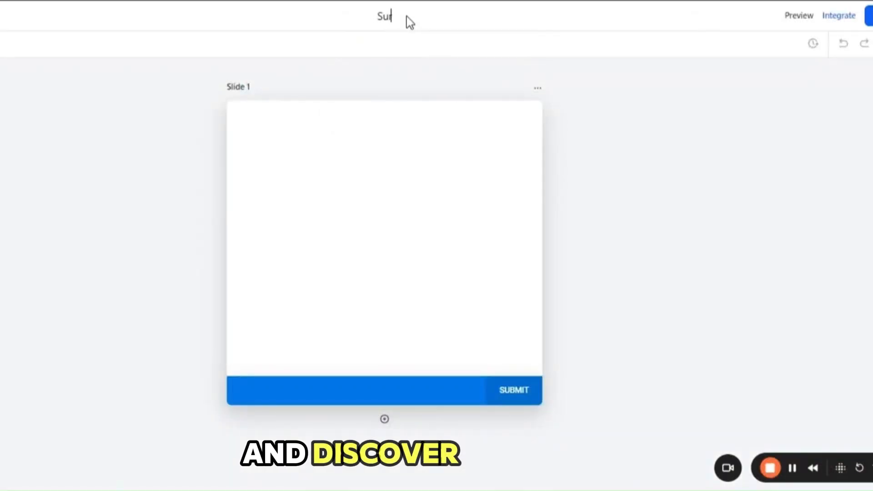
Step: Rename the new survey as "Flooring Survey"
key(BackSpace)
key(BackSpace)
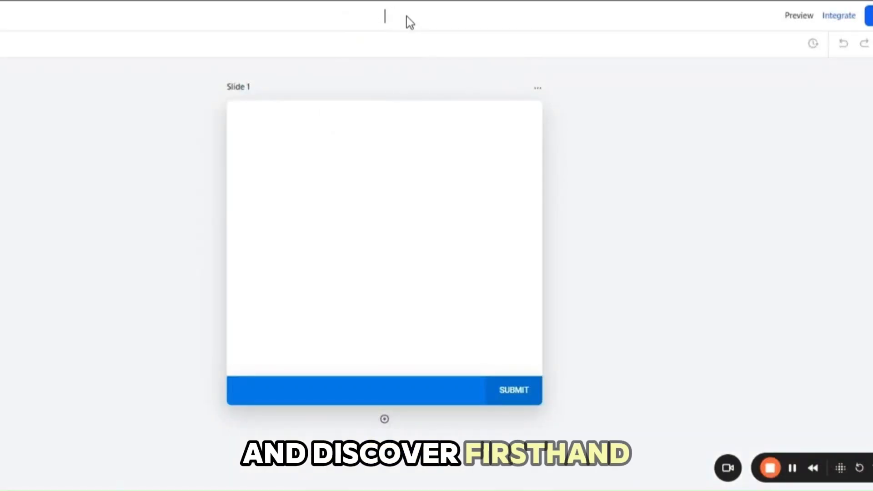
text(Flooring)
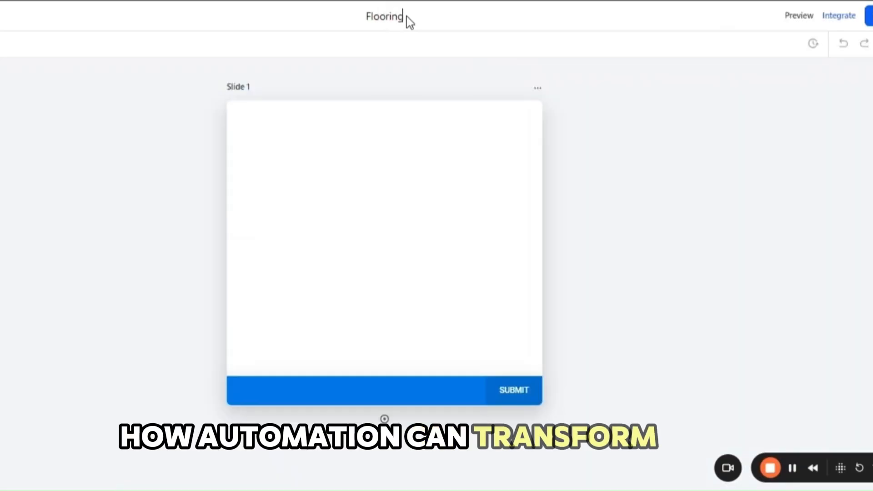
text( Survey)
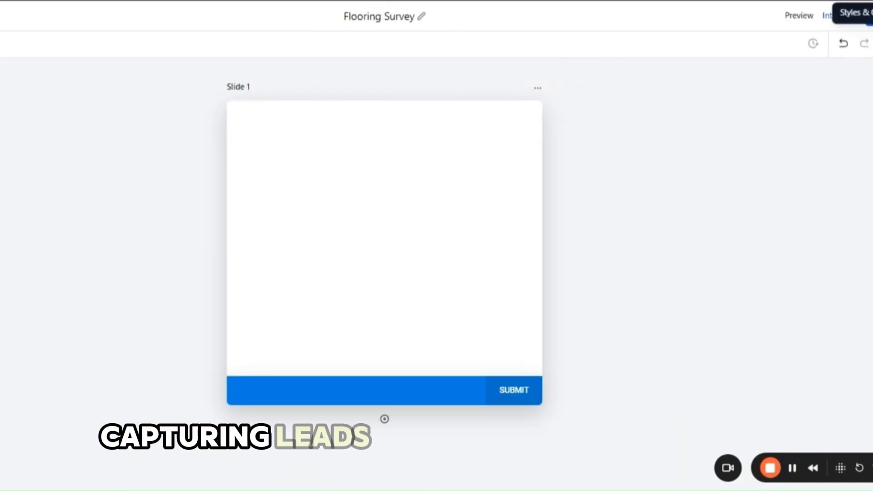
Step: Review the survey's style settings, including Colors & Background, and look through the available themes
click(868, 17)
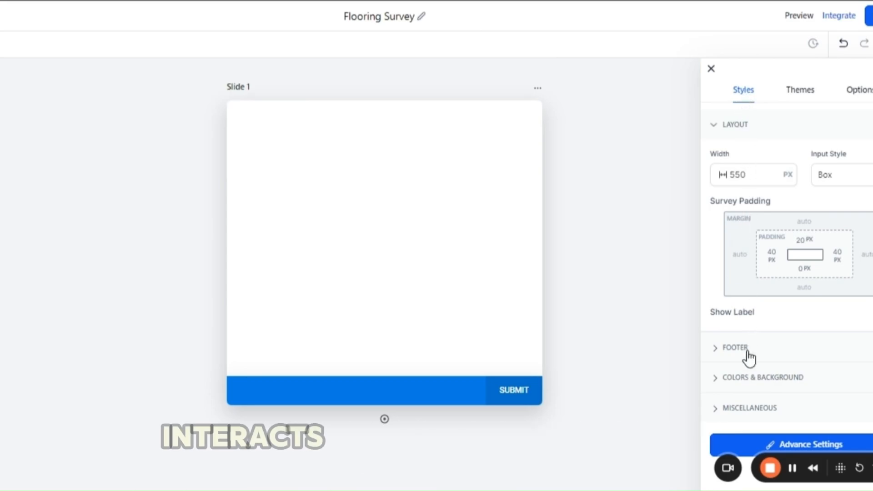
click(718, 385)
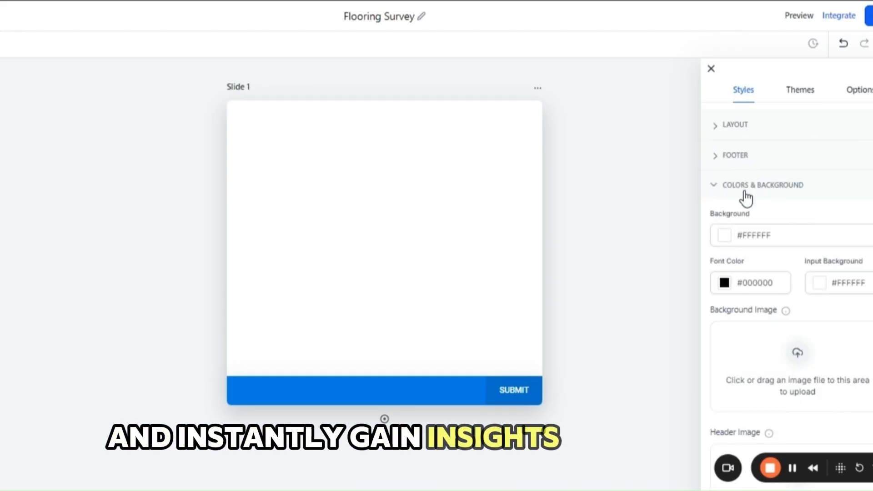
click(712, 187)
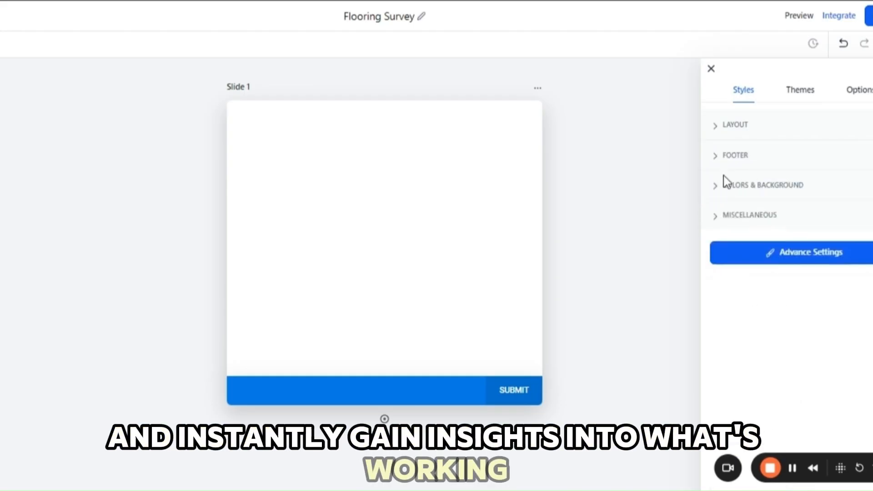
click(799, 90)
mouse_move(813, 133)
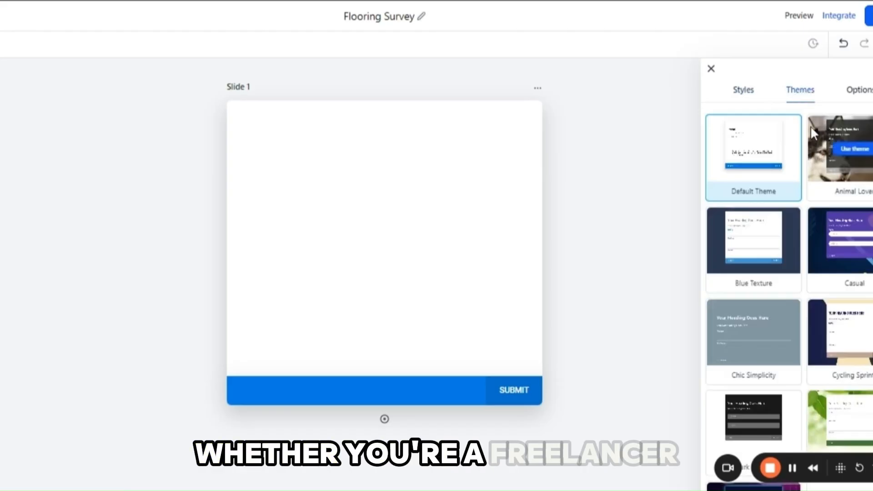
scroll(813, 133, down, 5)
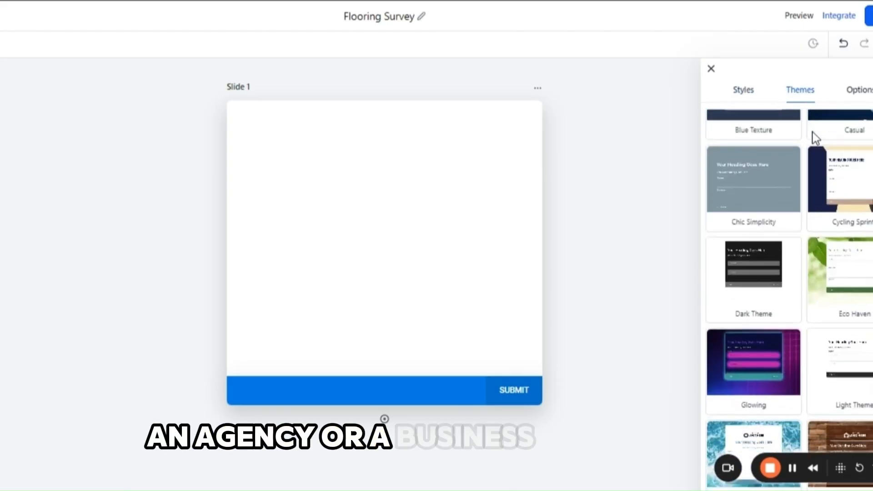
scroll(814, 135, up, 5)
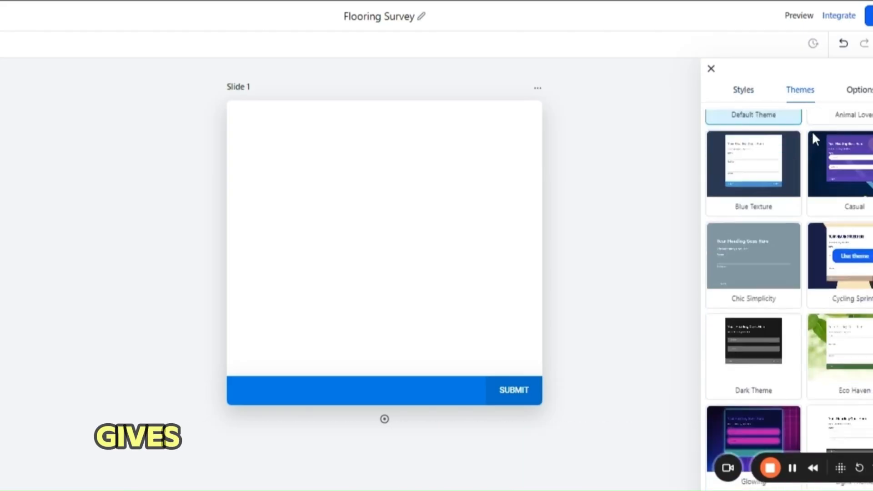
Step: Use Message as the on-submit action and replace its text with "Thankyou for submitting the survey. We will contact you soon."
click(858, 101)
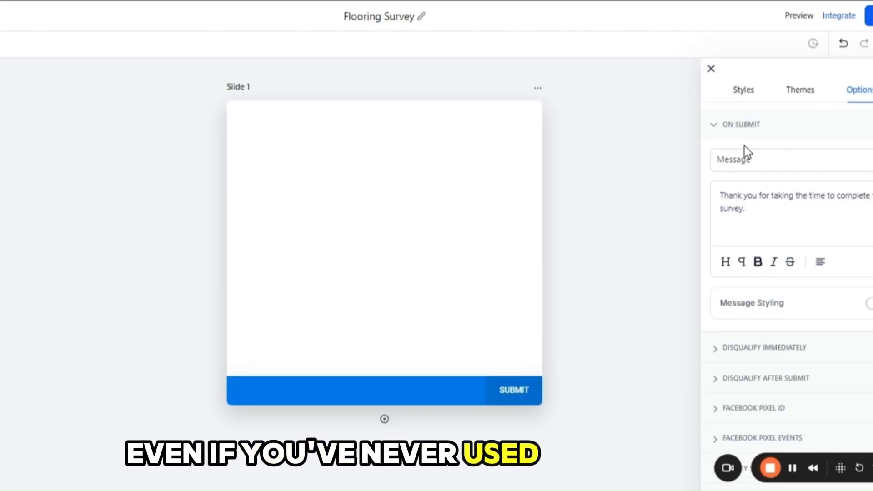
click(740, 164)
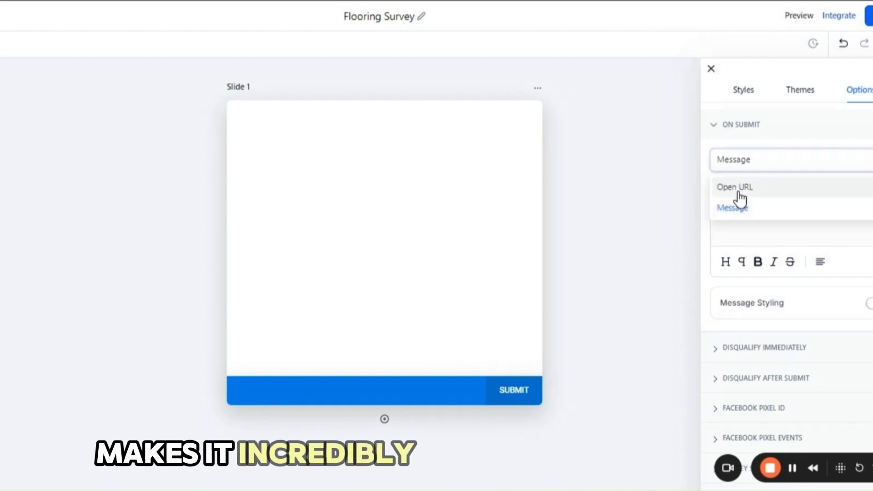
click(736, 209)
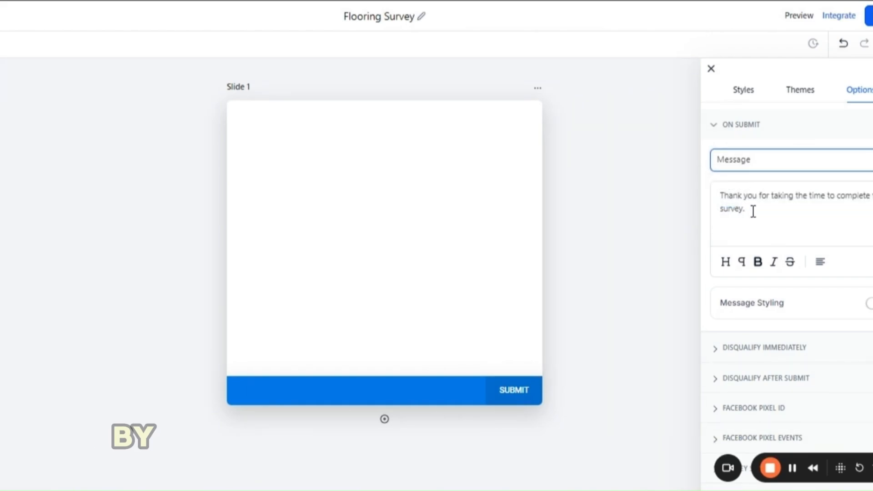
drag(749, 210, 706, 201)
key(BackSpace)
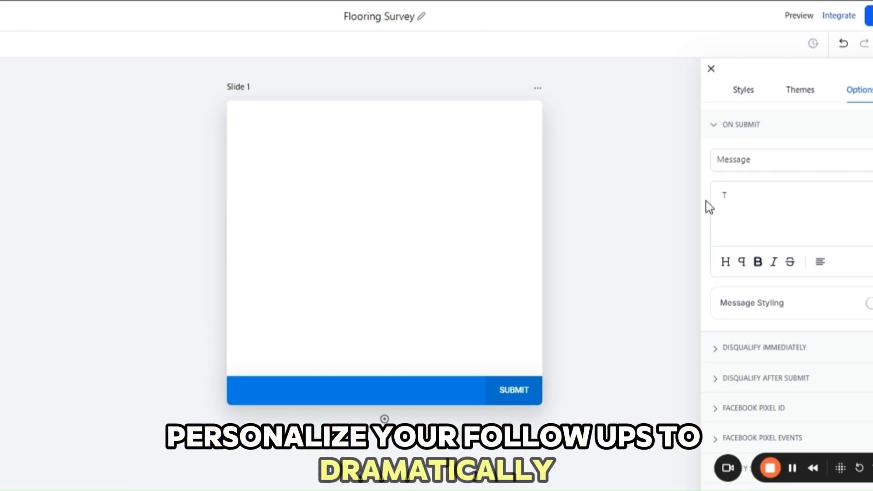
text(Thankyou for)
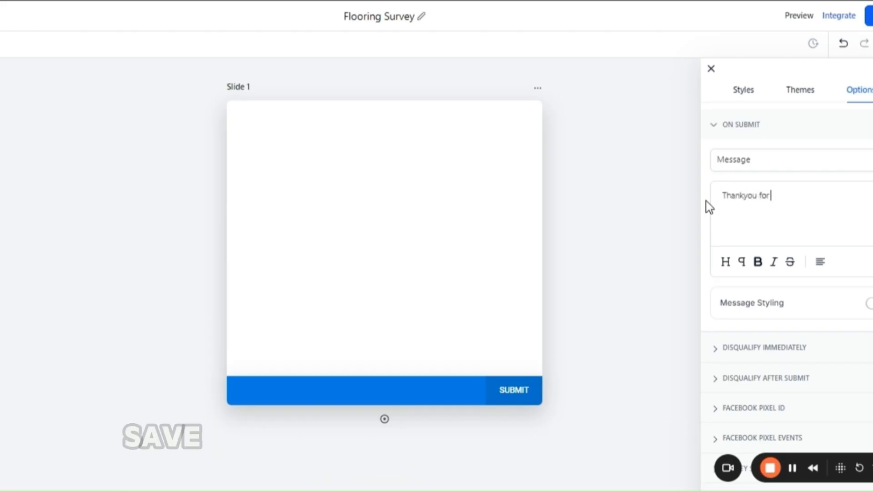
text( submitting the survey)
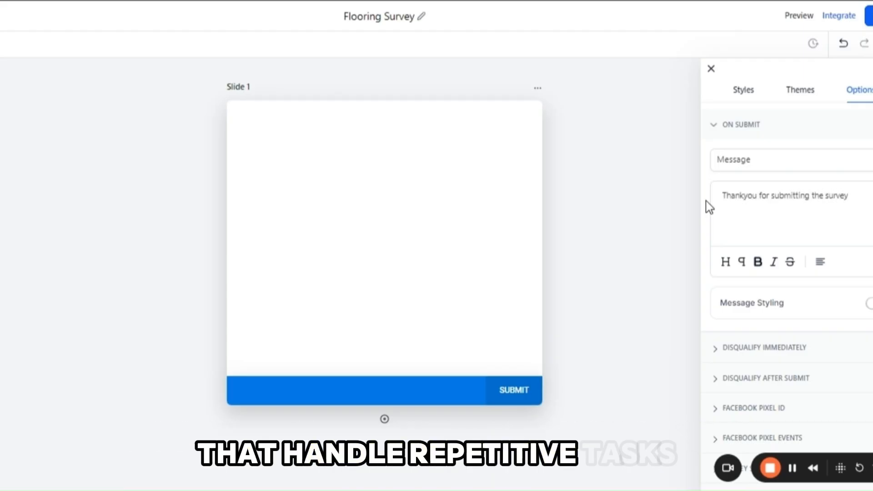
text(. We wi)
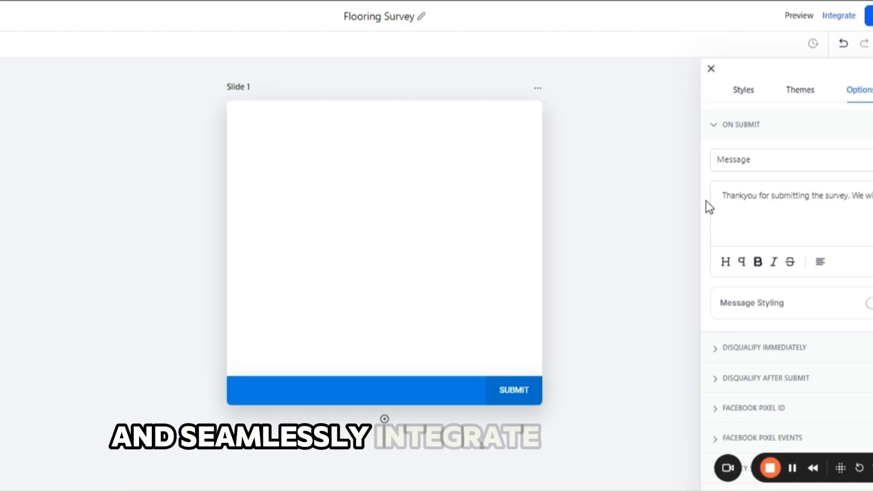
text(ll contact yo)
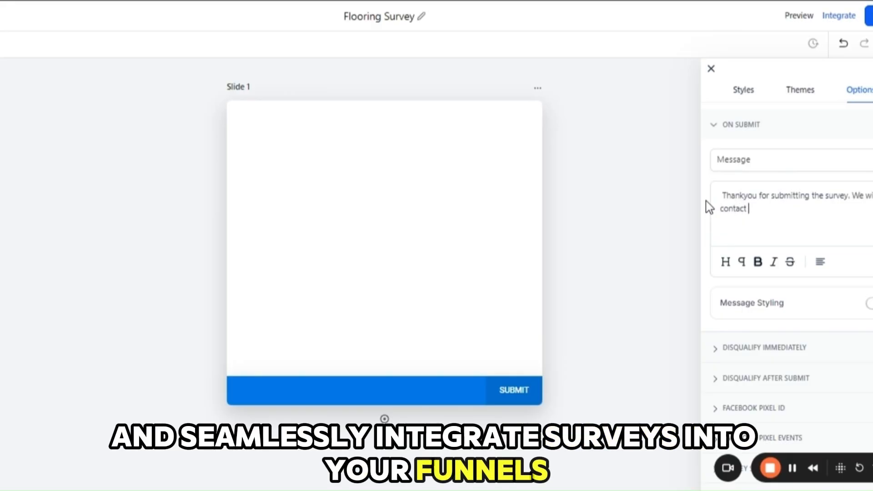
text(u soon.)
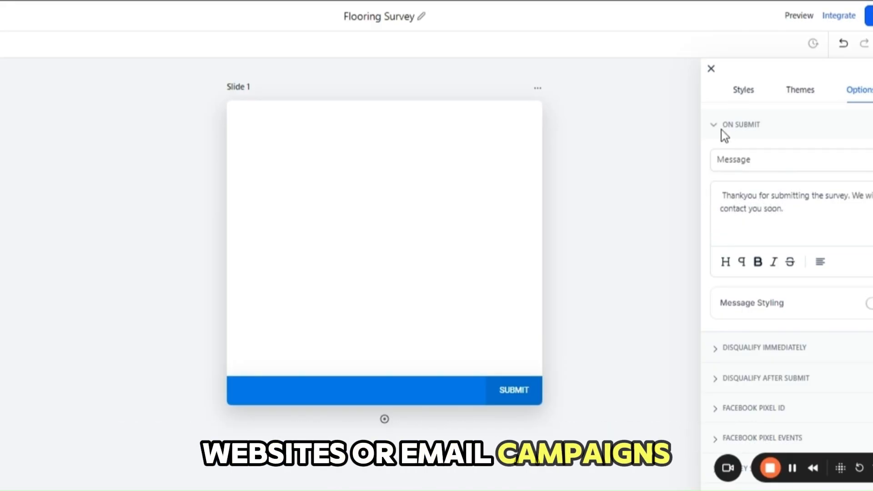
click(712, 70)
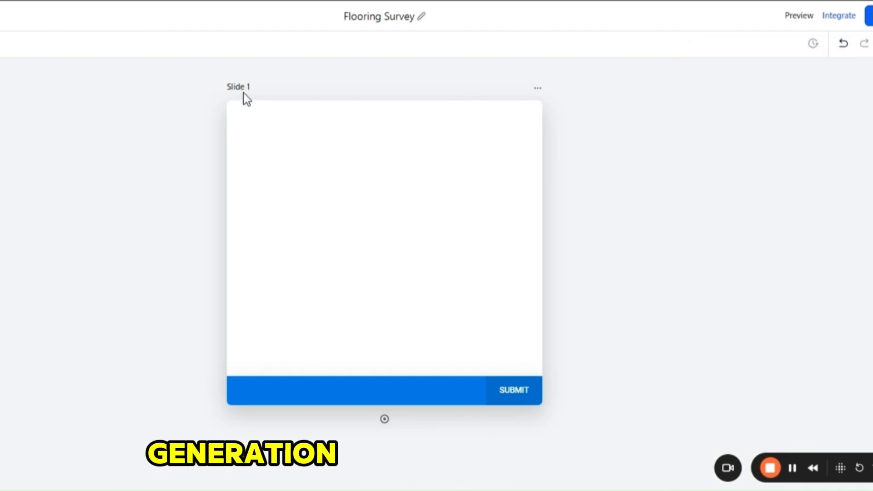
Step: Add the Full Name field to Slide 1 and place the Email field on the same slide
click(1, 44)
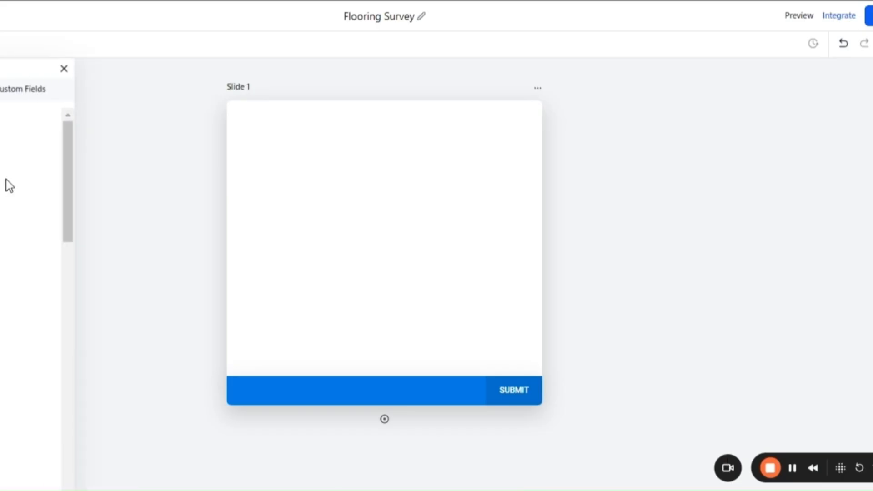
scroll(6, 185, down, 5)
scroll(6, 179, up, 5)
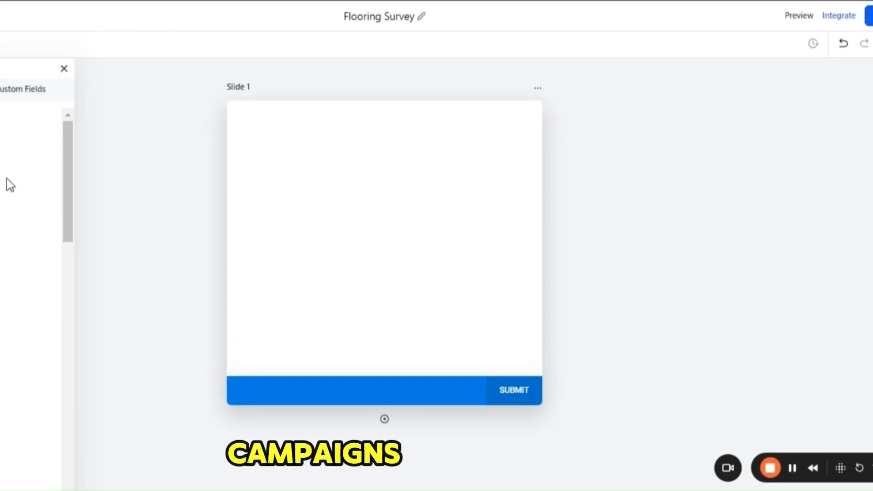
drag(7, 179, 321, 139)
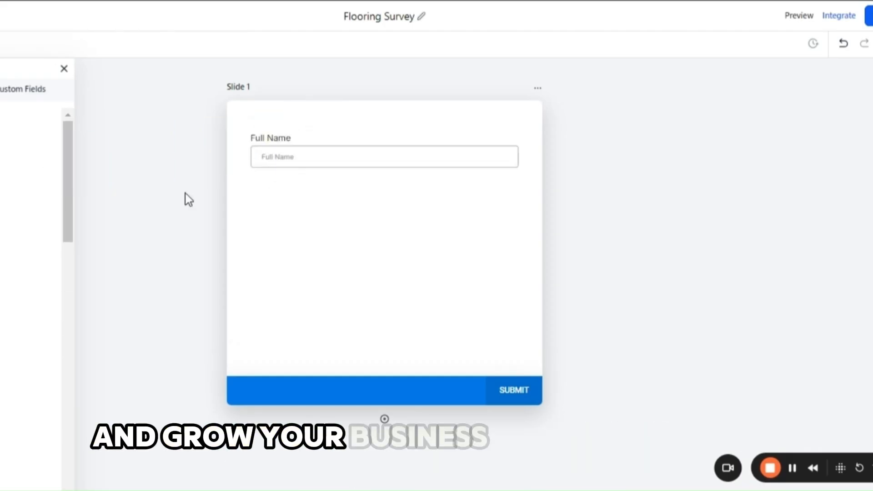
drag(3, 223, 288, 250)
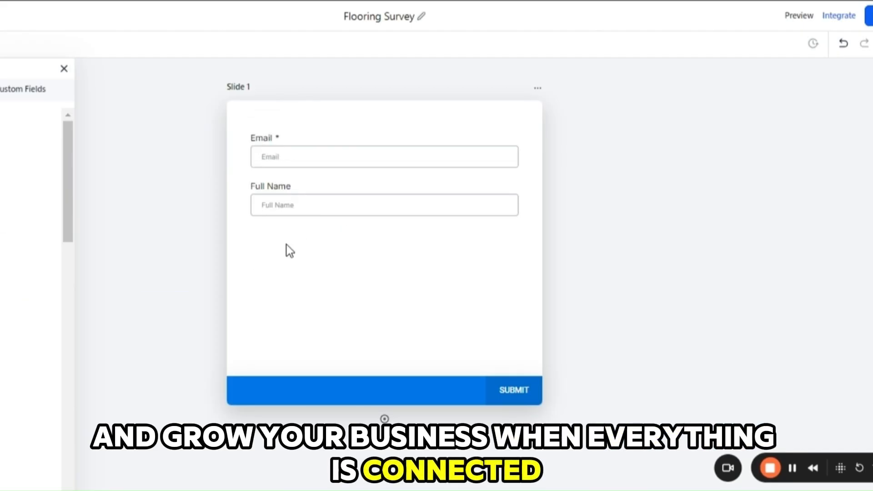